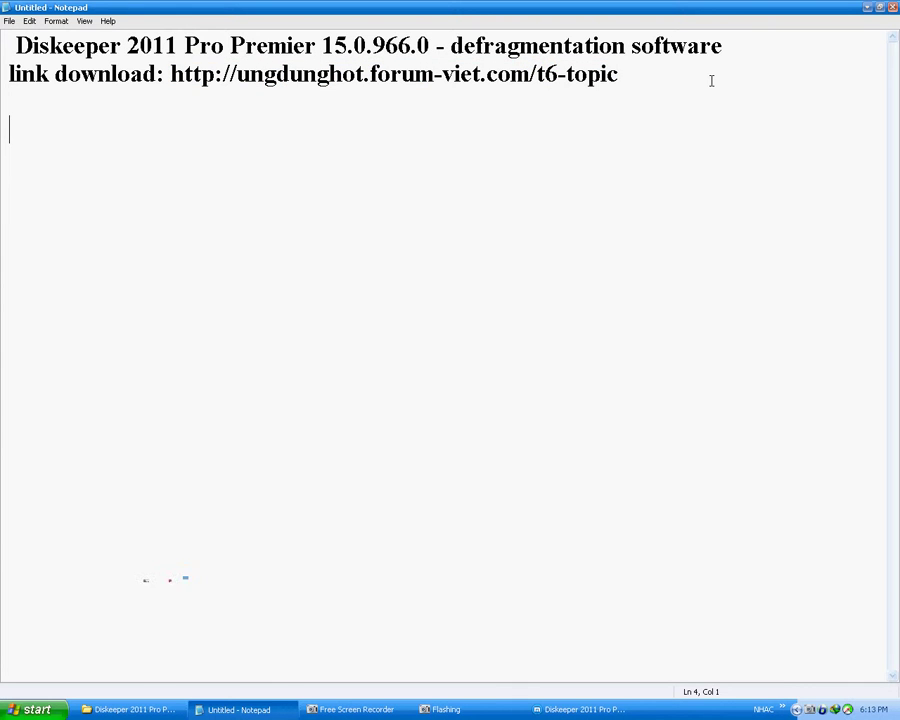
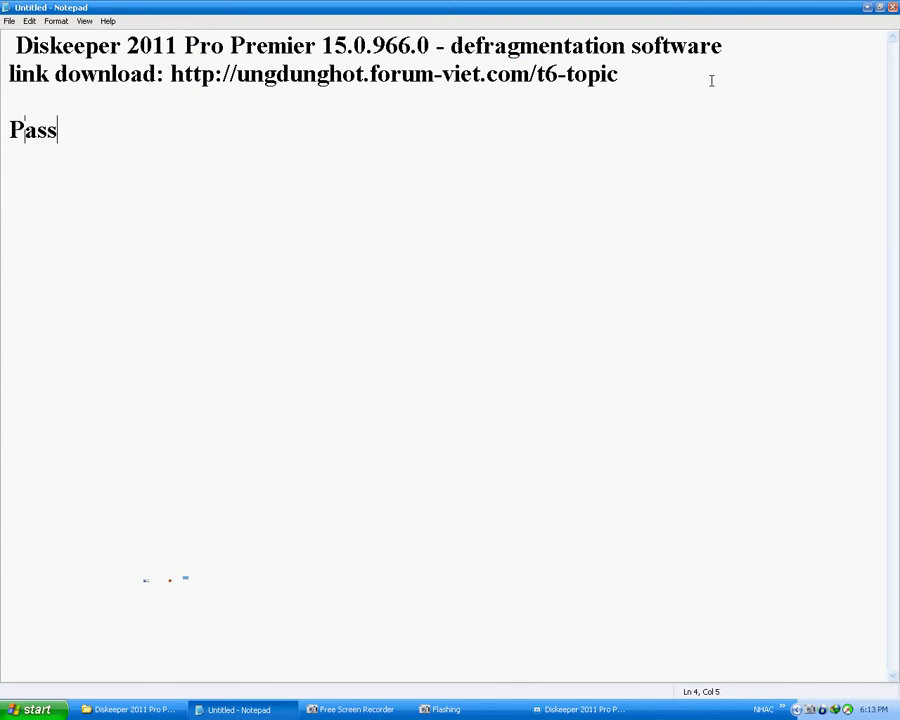
Step: Add a 'Don't copy. Write:' reminder line about the password in Notepad, then go to MediaFire
key("BackSpace")
key("BackSpace")
key("BackSpace")
key("BackSpace")
key("BackSpace")
key("BackSpace")
key("BackSpace")
key("BackSpace")
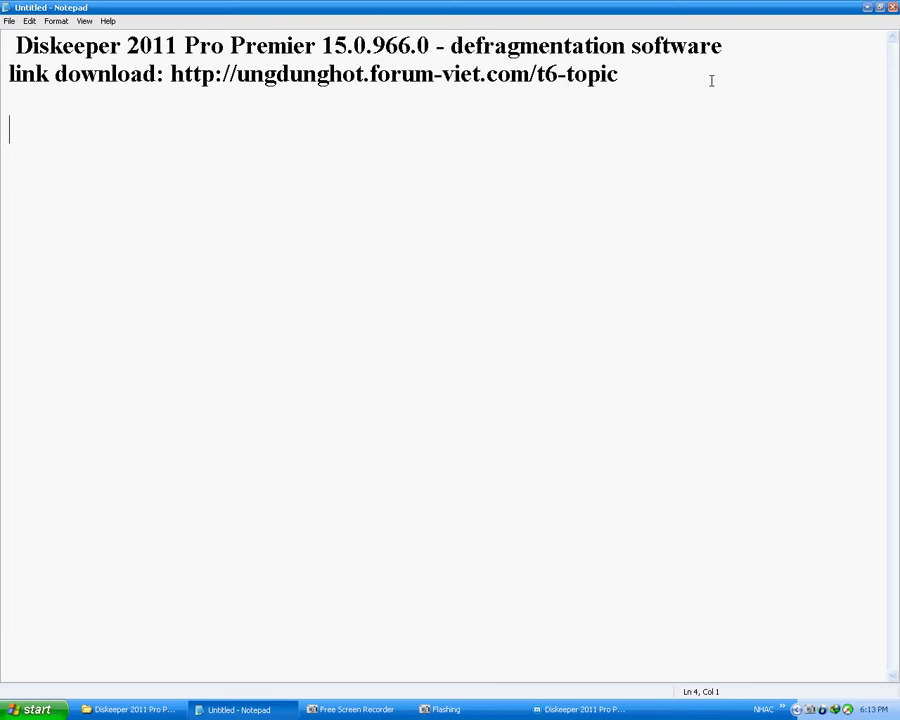
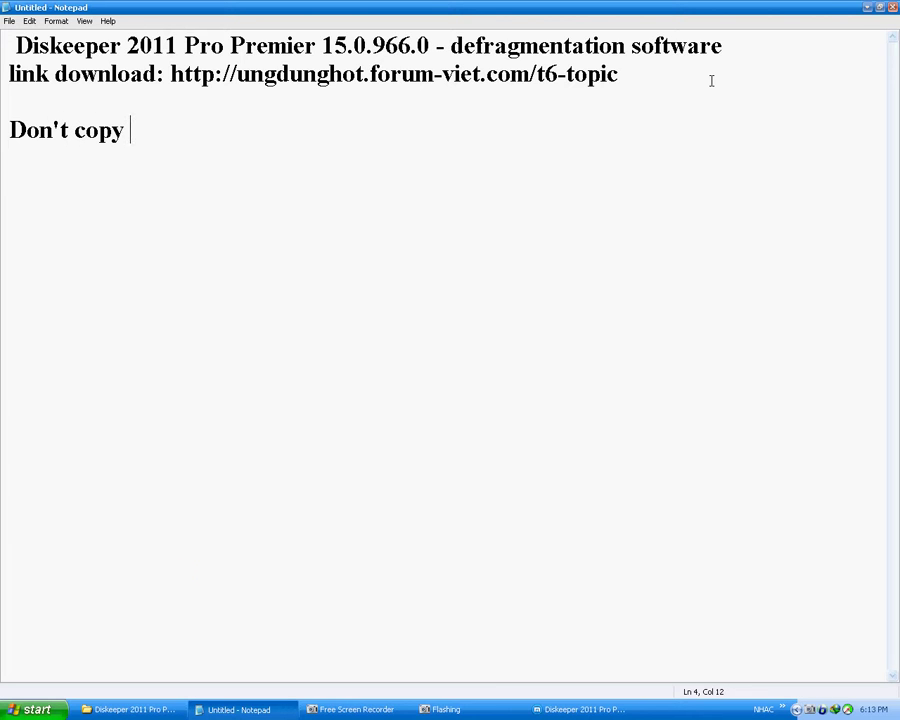
key("BackSpace")
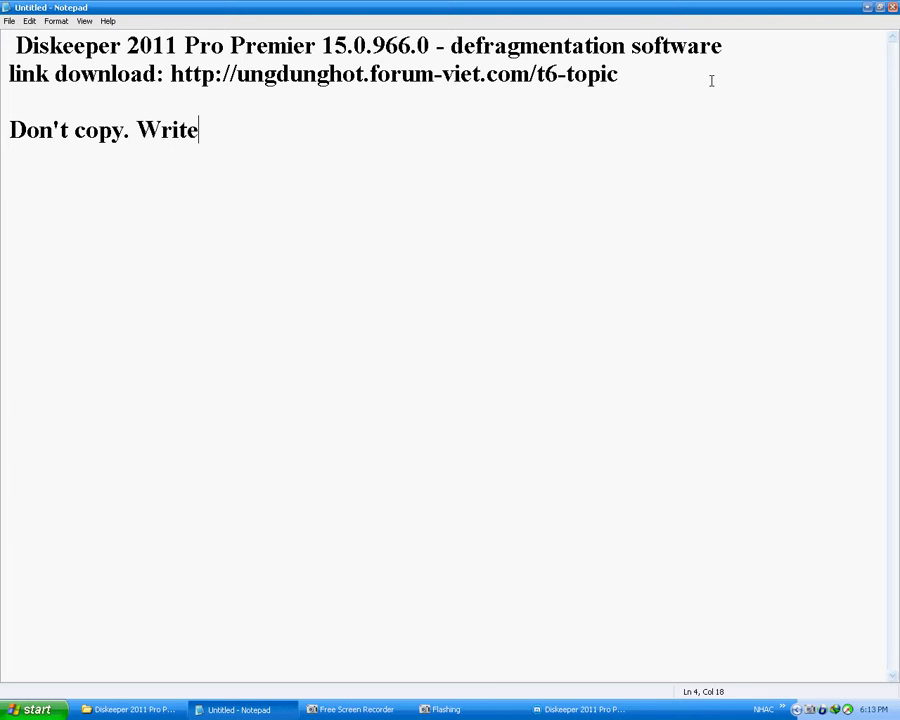
key("alt+Tab")
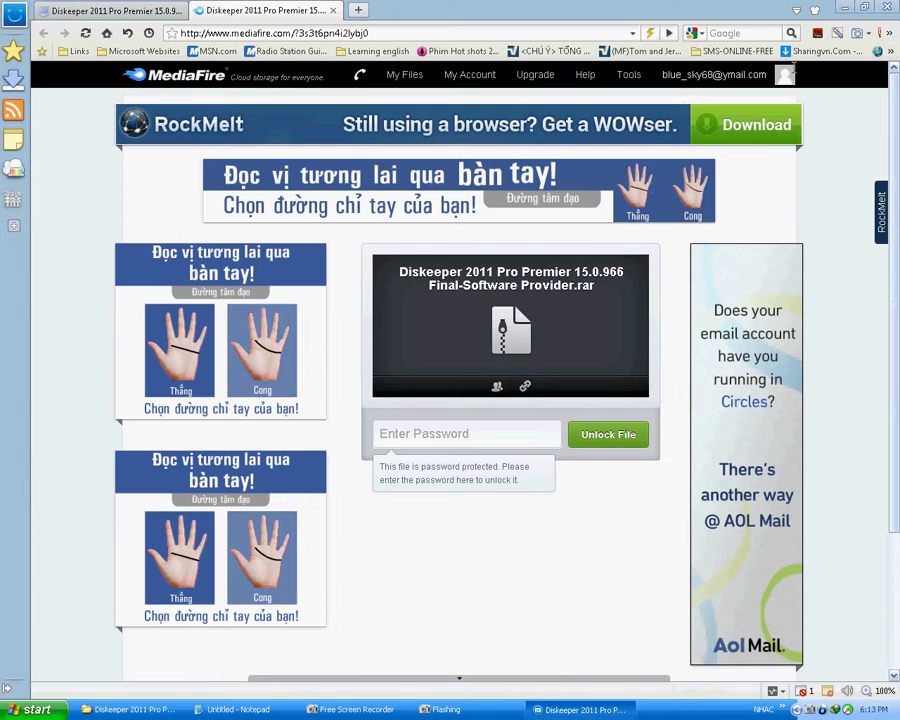
Step: Unlock the password-protected Diskeeper archive on MediaFire by entering the file password
left_click(459, 437)
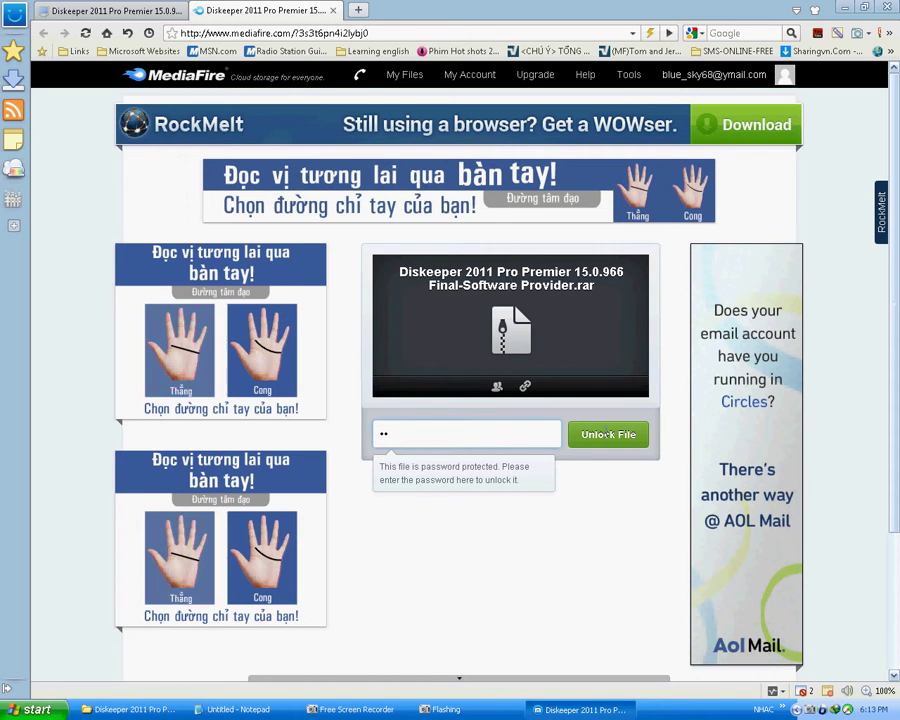
key("Return")
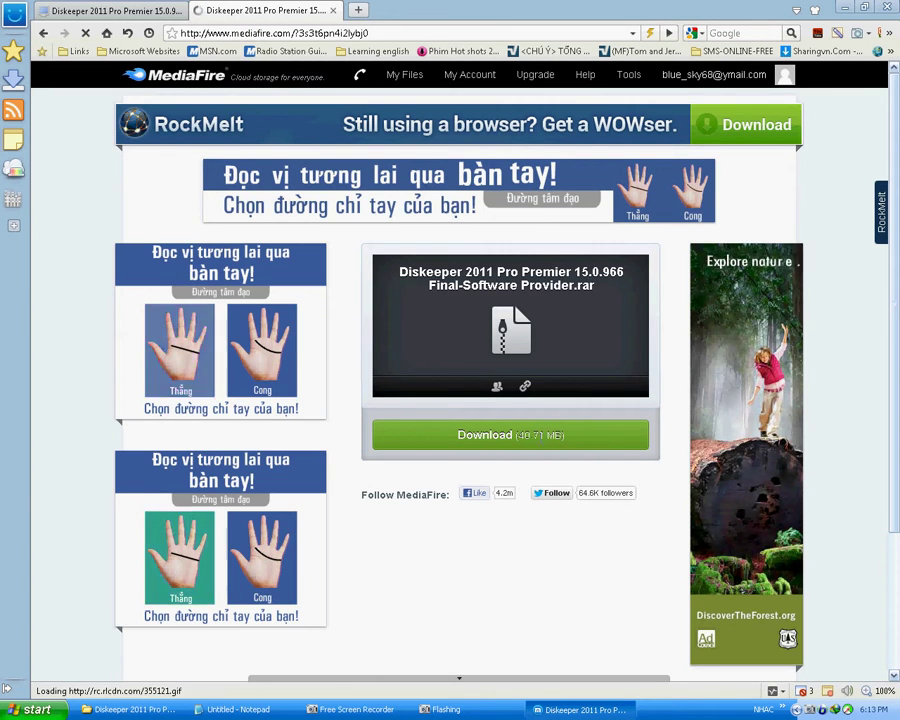
Step: Start the 40.71 MB Diskeeper download in IDM and bring up the extracted Diskeeper folder
left_click(401, 436)
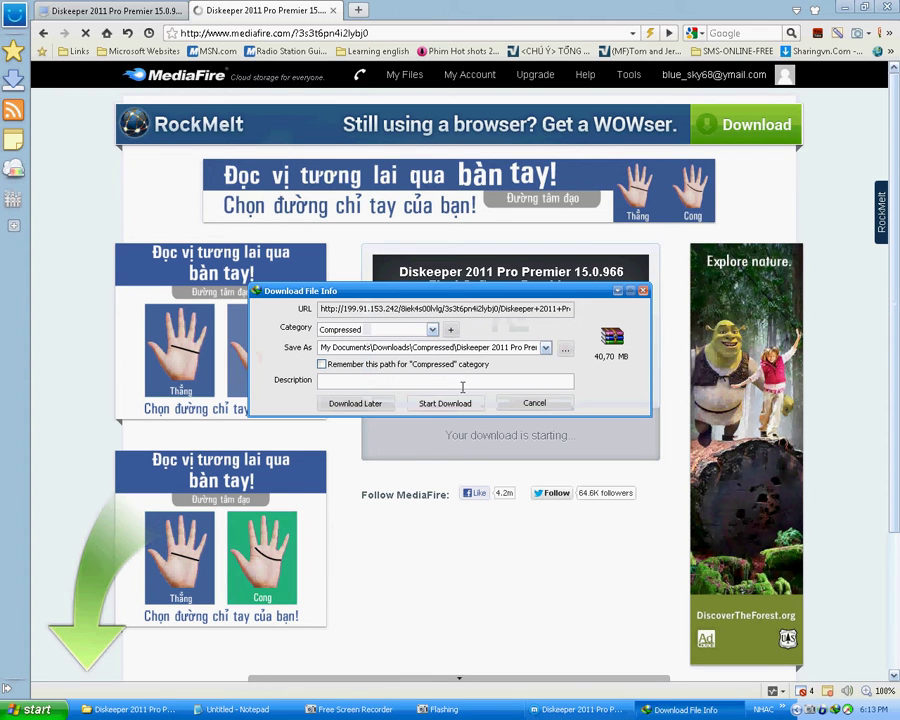
left_click(427, 400)
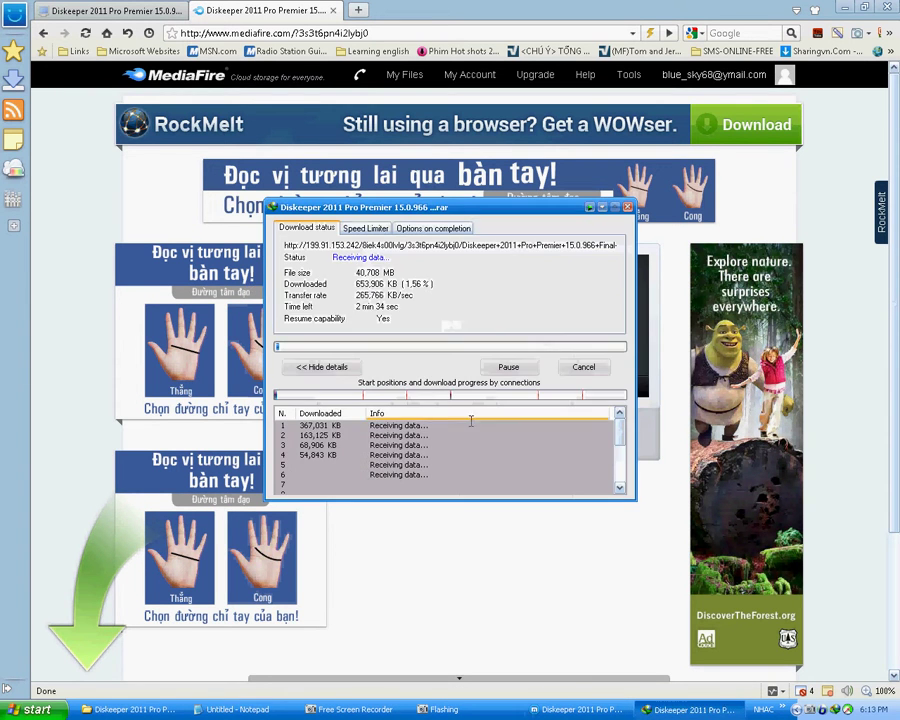
left_click(580, 365)
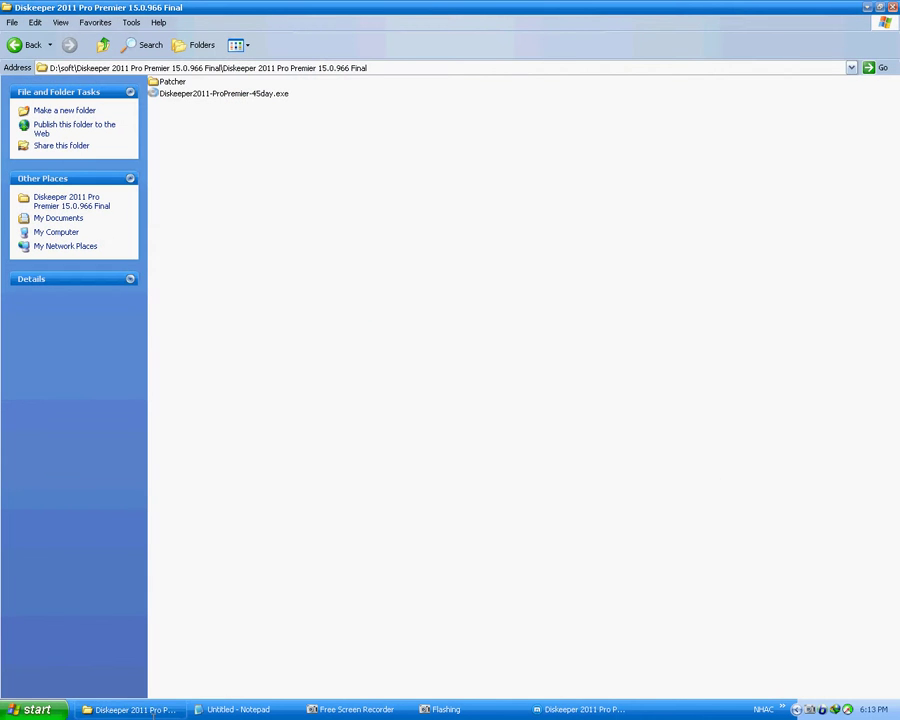
left_click(150, 710)
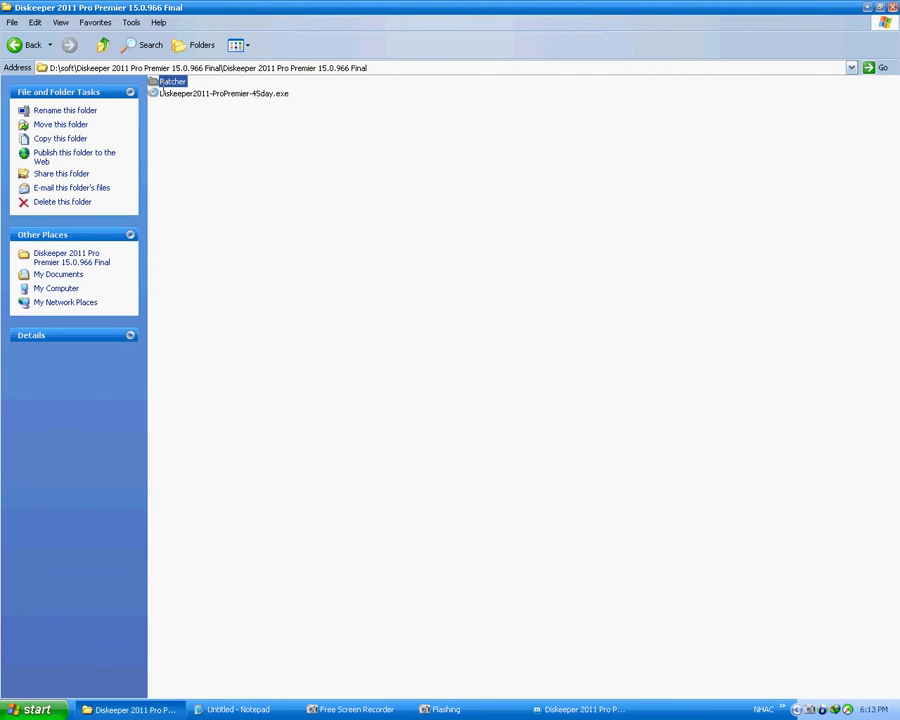
Step: Launch the Diskeeper 2011 installer, accept the license and reach the Diskeeper Preferences page
double_click(230, 93)
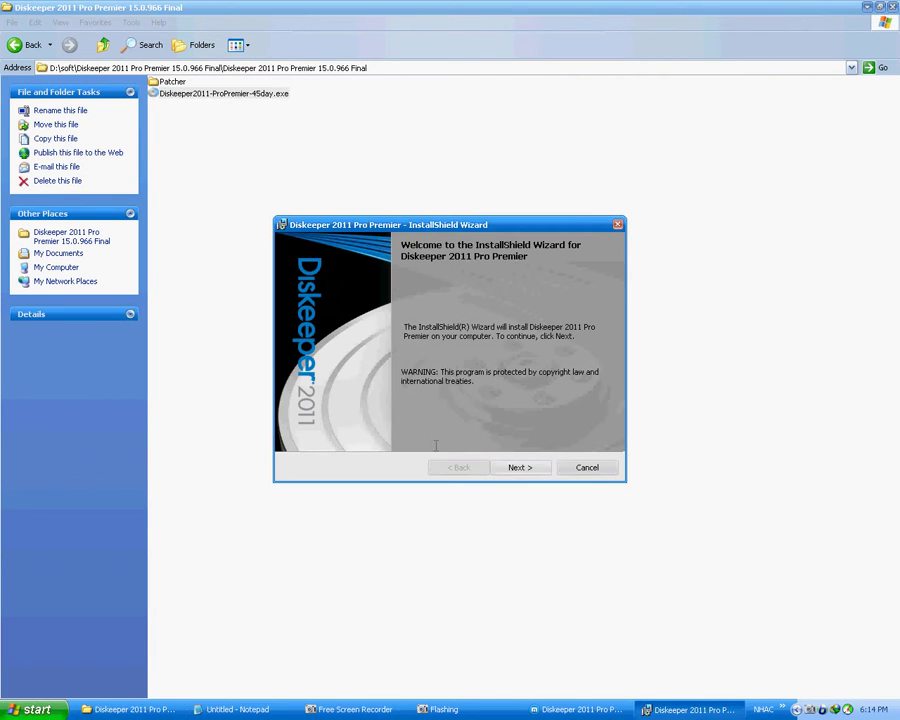
left_click(519, 468)
left_click(518, 468)
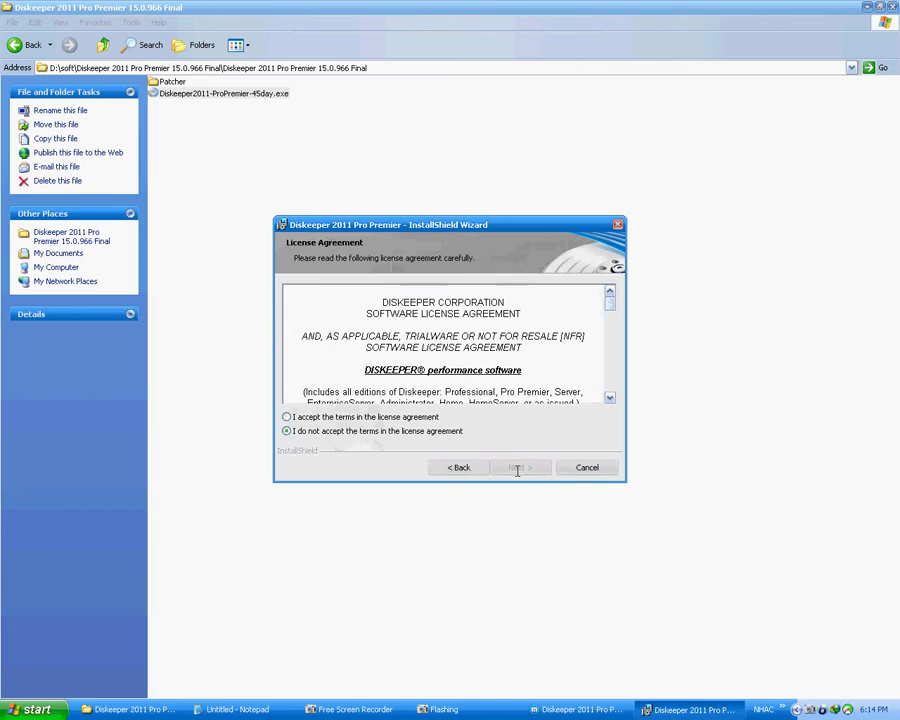
left_click(370, 416)
left_click(505, 467)
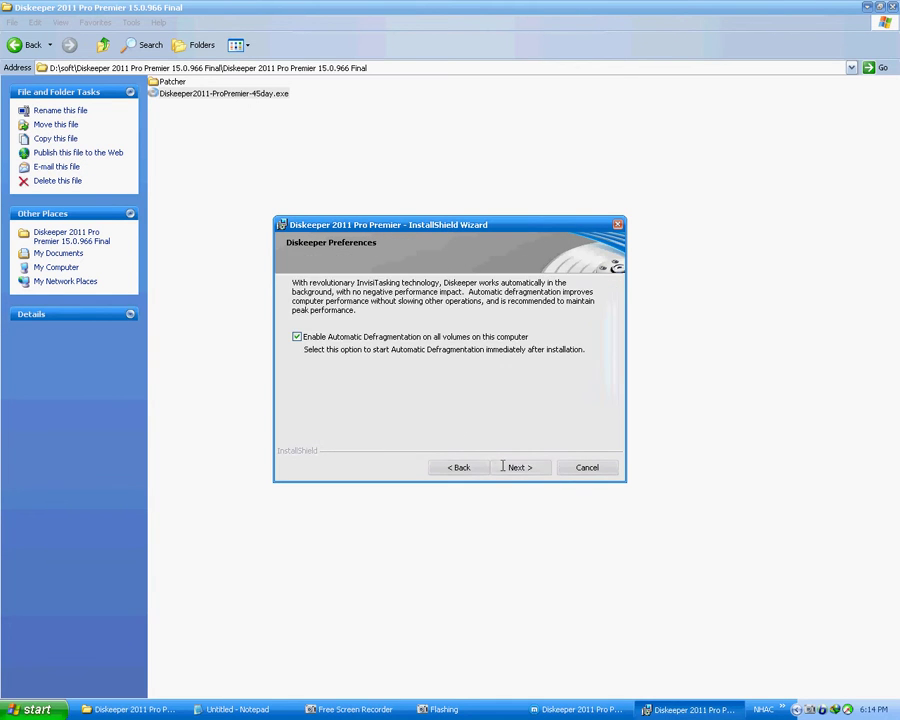
left_click(505, 467)
left_click(458, 467)
Step: Turn off automatic defragmentation, add a desktop shortcut, install, and finish without launching
left_click(312, 337)
left_click(517, 468)
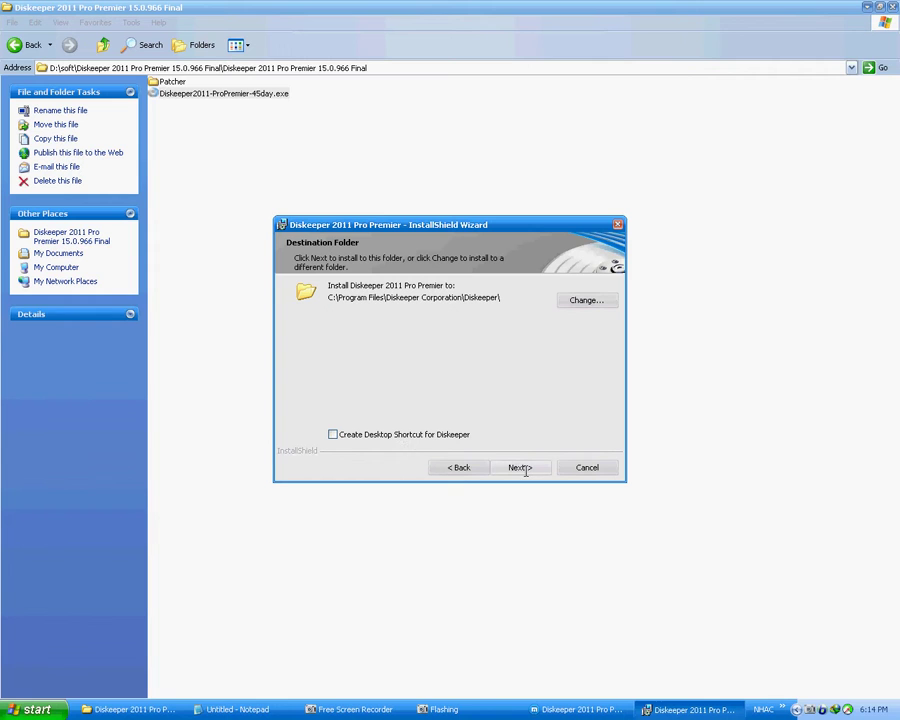
left_click(448, 434)
left_click(528, 467)
left_click(534, 469)
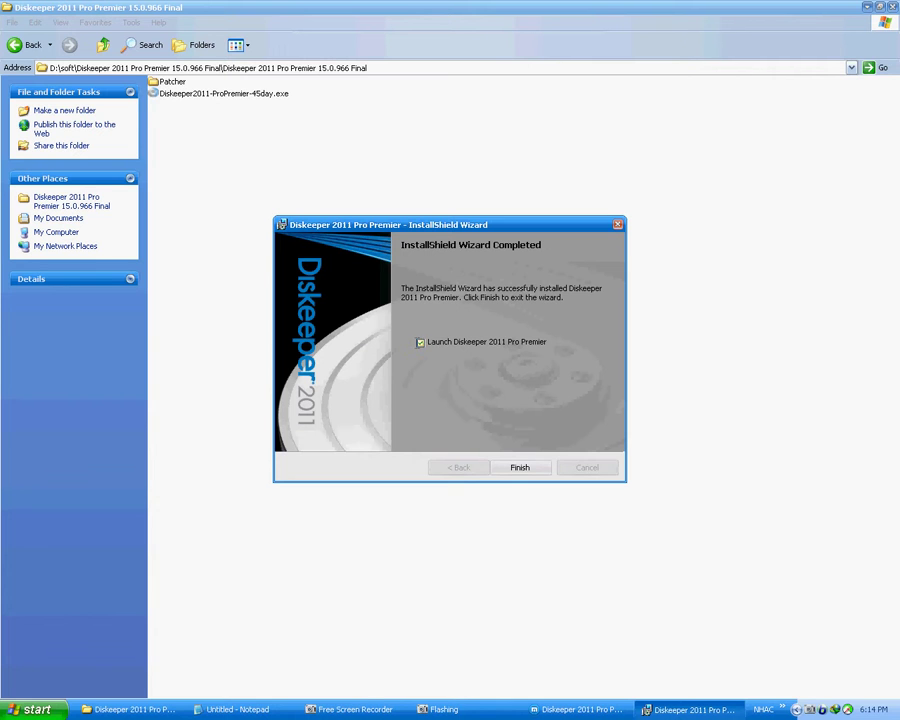
left_click(420, 342)
left_click(519, 467)
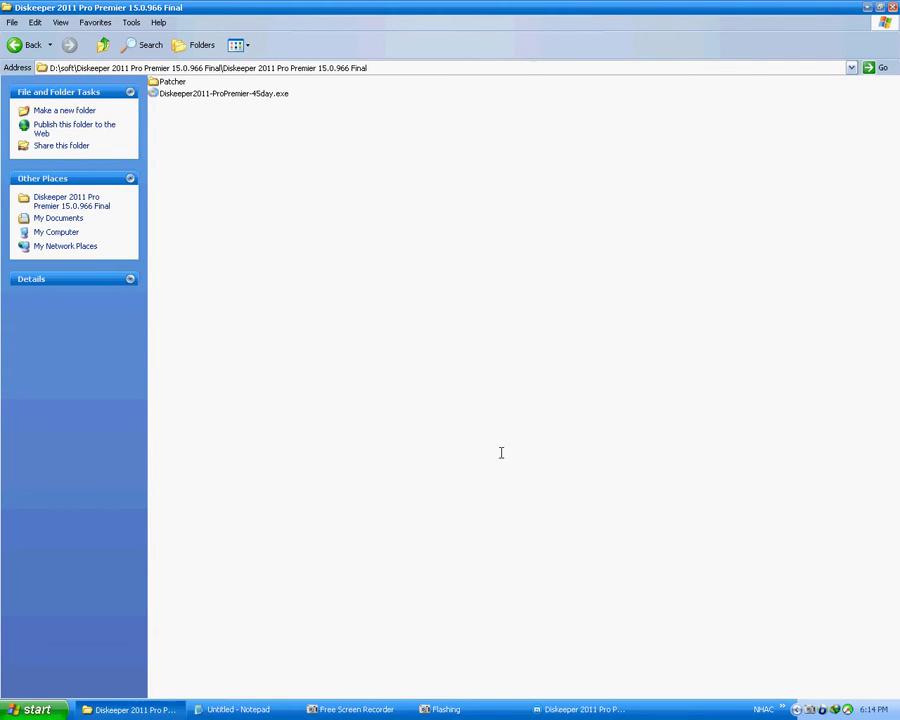
Step: Copy the Diskeeper 2011 Generic Patcher x86 executable from the Patcher folder
double_click(171, 81)
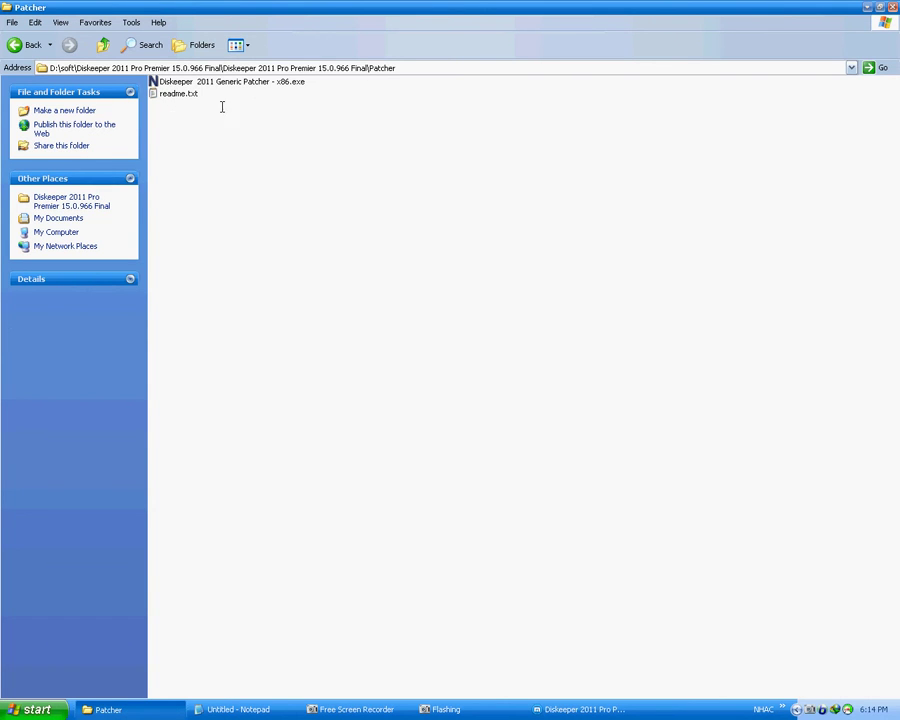
left_click(269, 86)
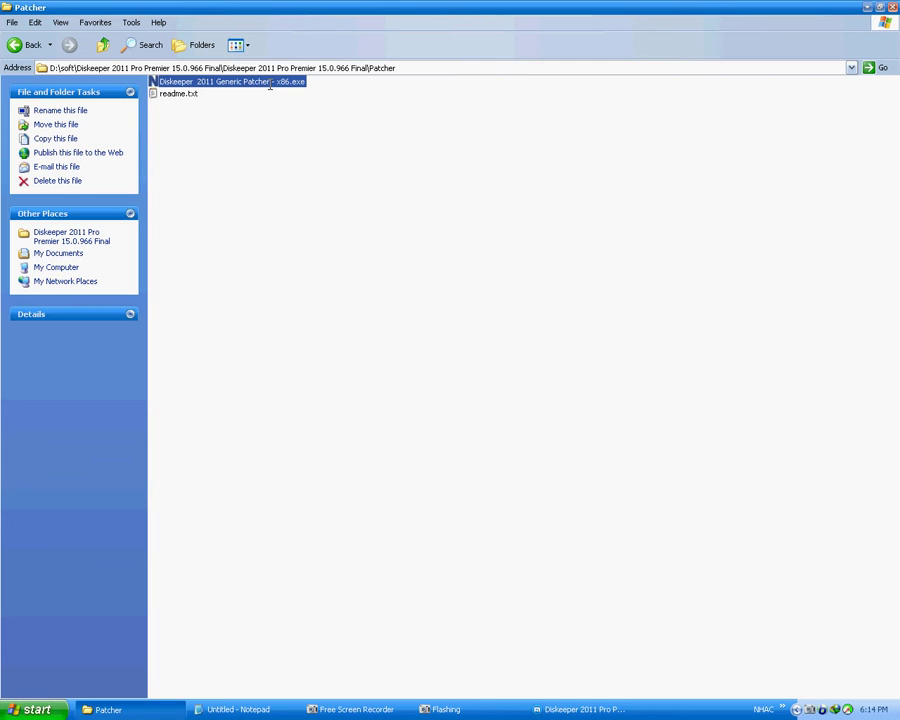
right_click(269, 86)
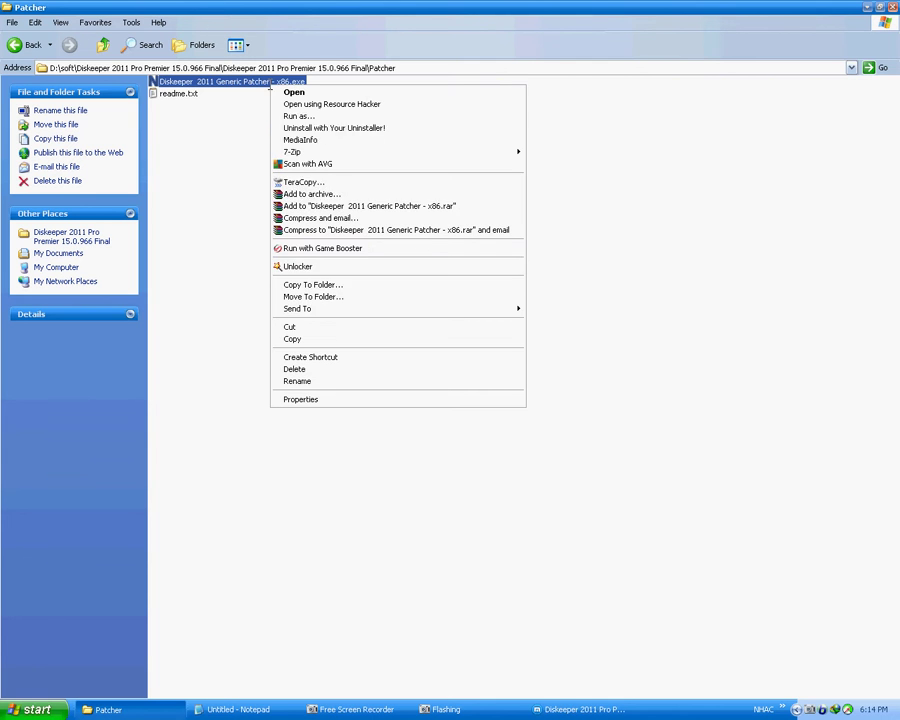
left_click(313, 340)
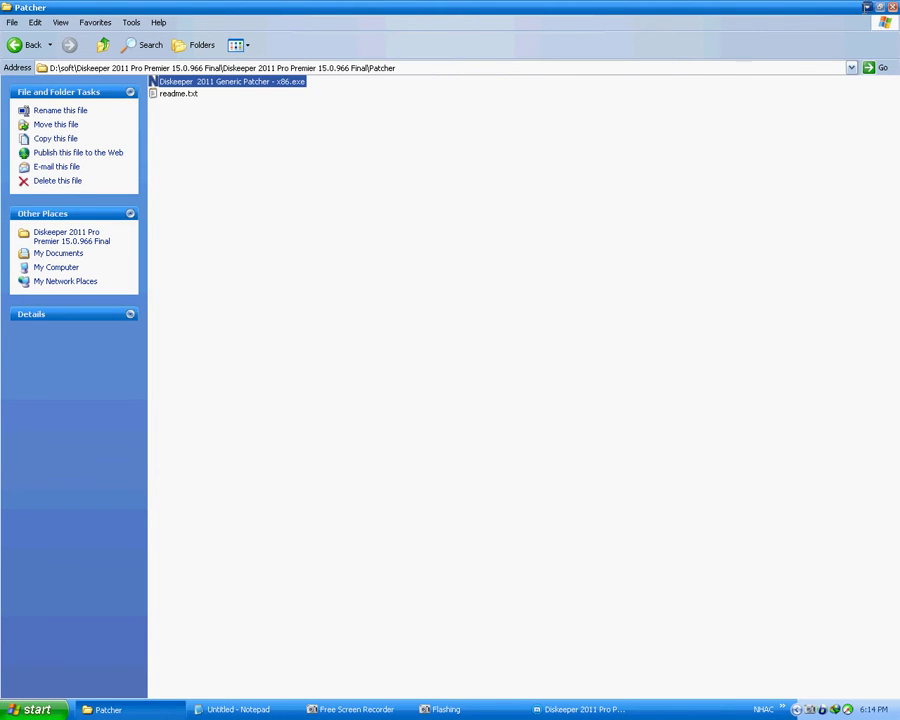
Step: Check the Diskeeper 2011 desktop shortcut's properties, then open Win XP (C:) via My Computer
key("super+d")
right_click(22, 294)
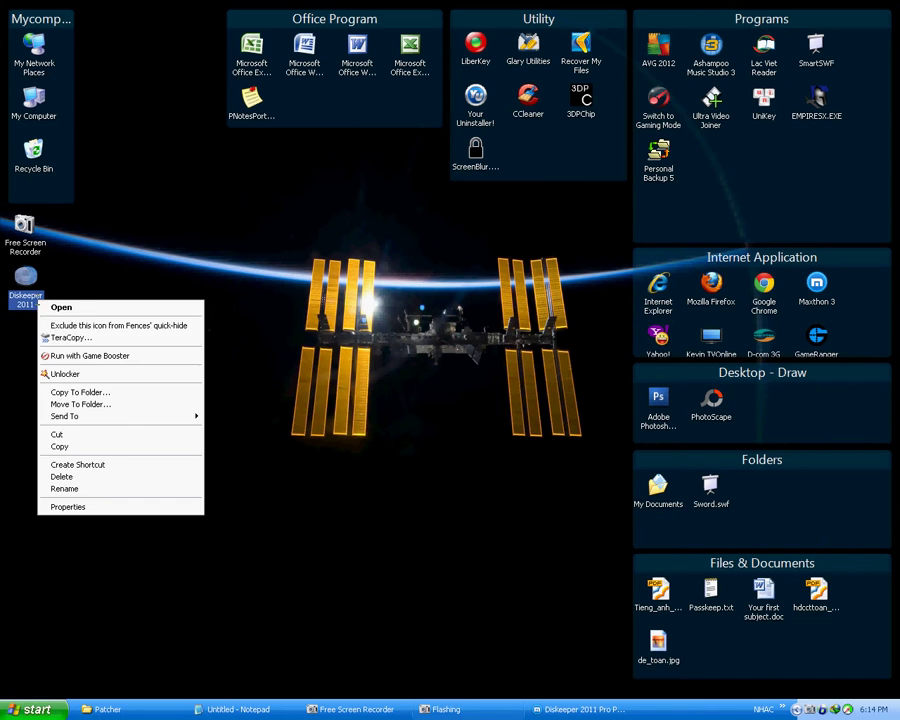
left_click(120, 504)
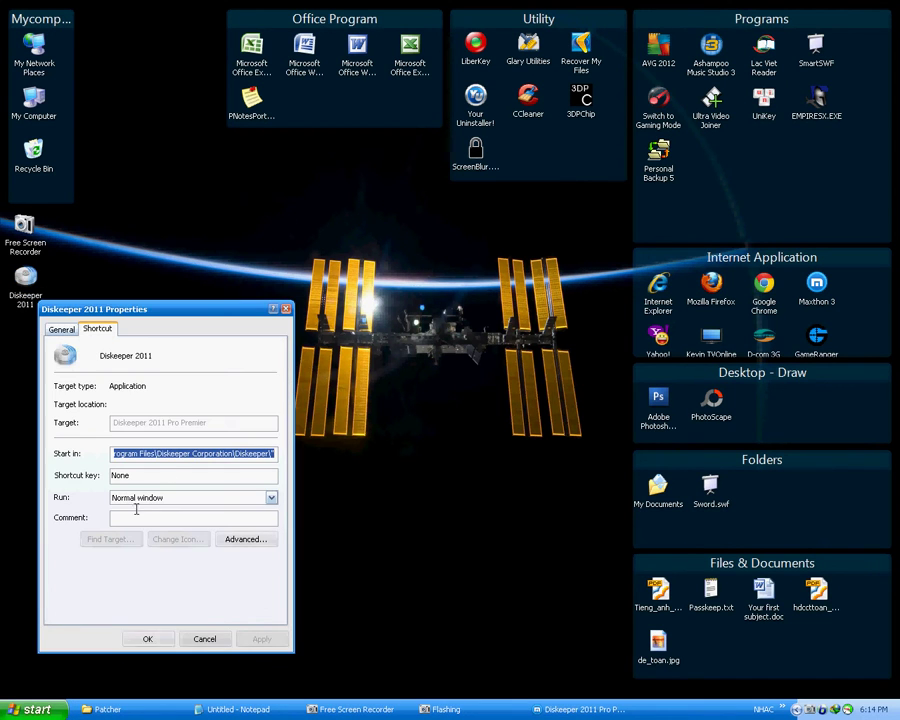
left_click(205, 640)
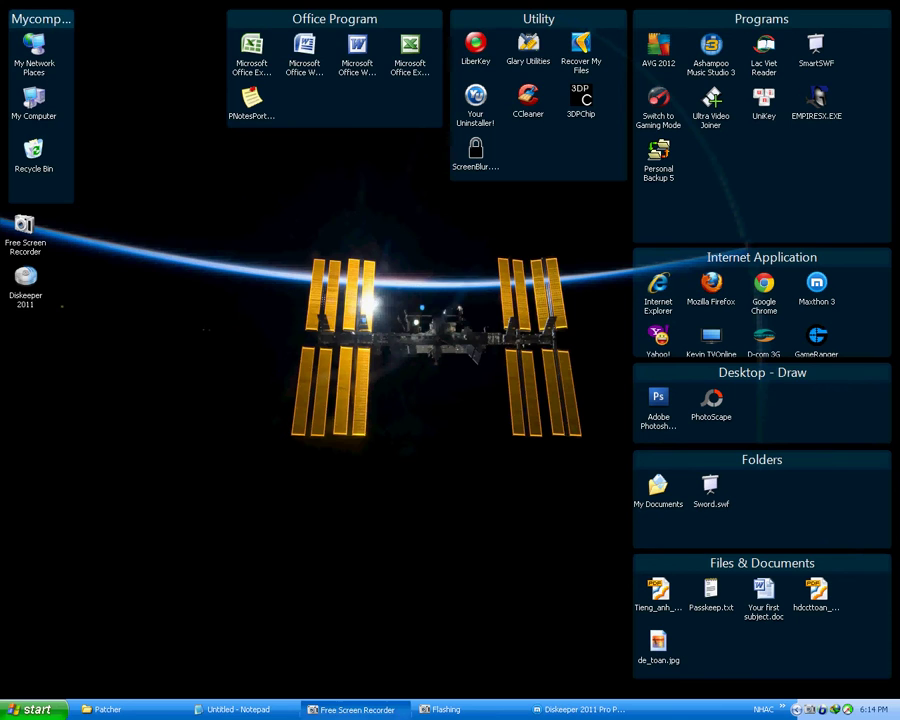
double_click(34, 97)
double_click(193, 85)
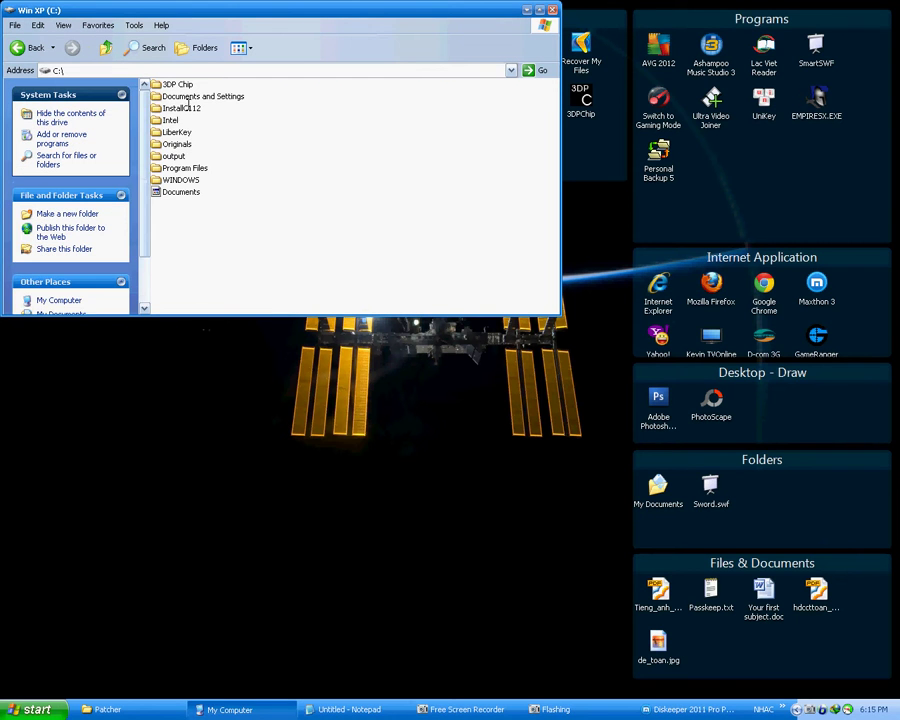
Step: Navigate to C:\Program Files\Diskeeper Corporation\Diskeeper
left_click(174, 156)
double_click(184, 168)
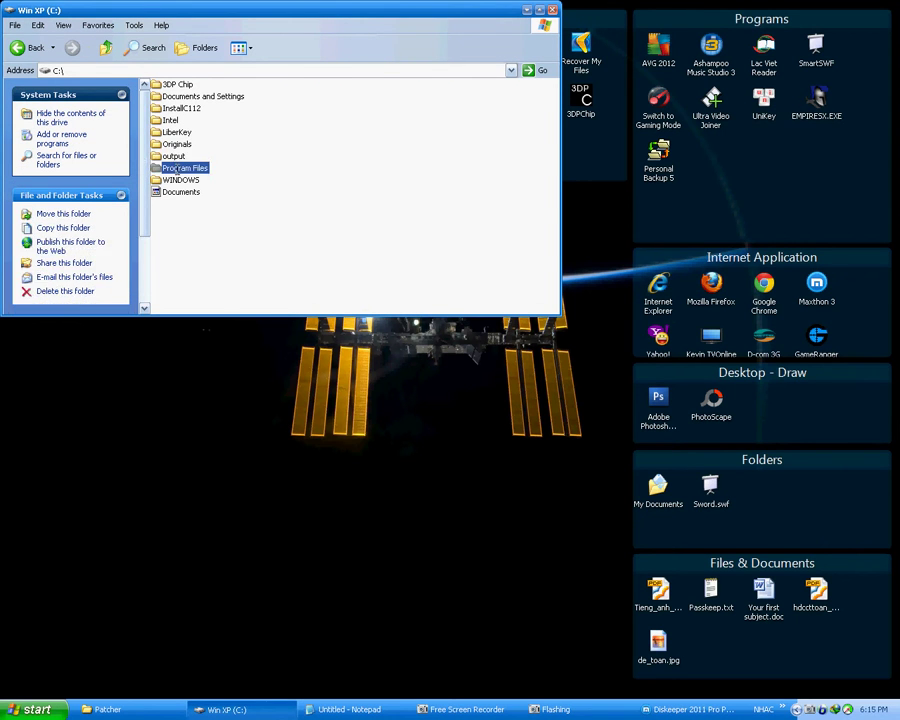
key("d")
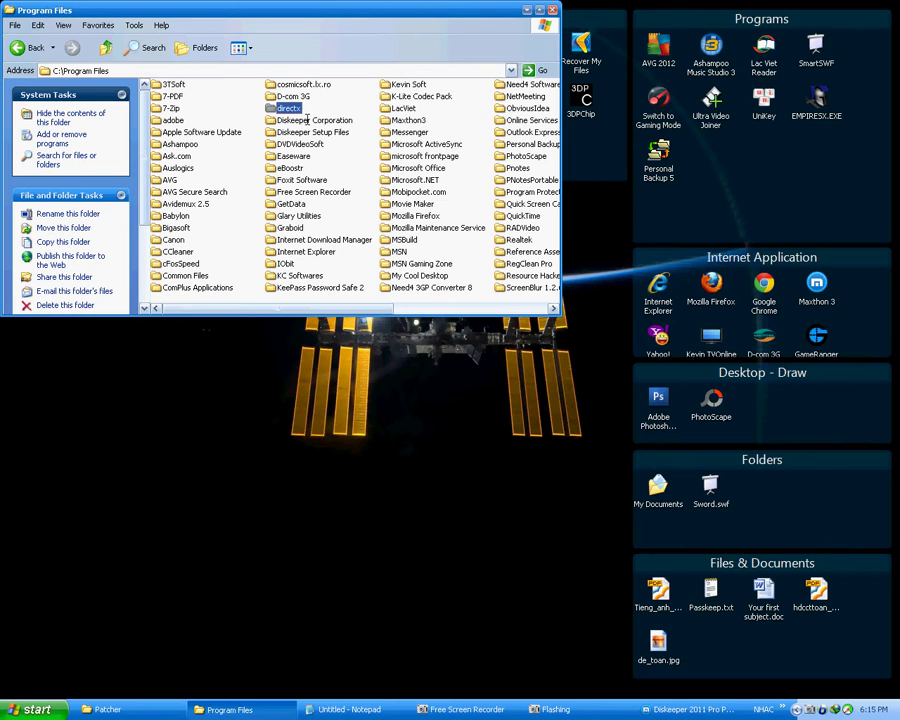
left_click(301, 122)
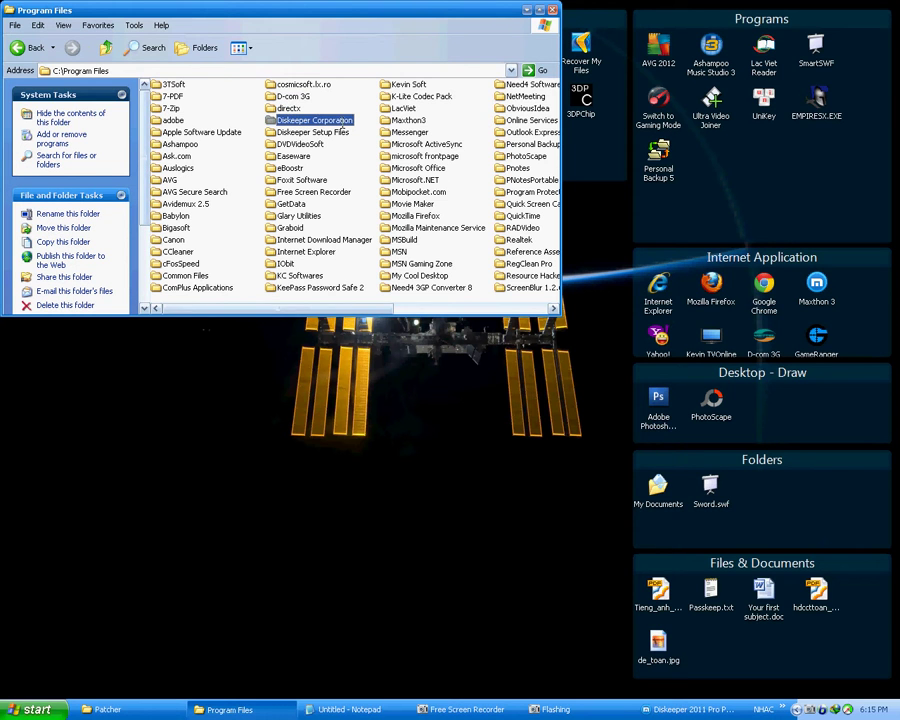
double_click(341, 122)
double_click(187, 84)
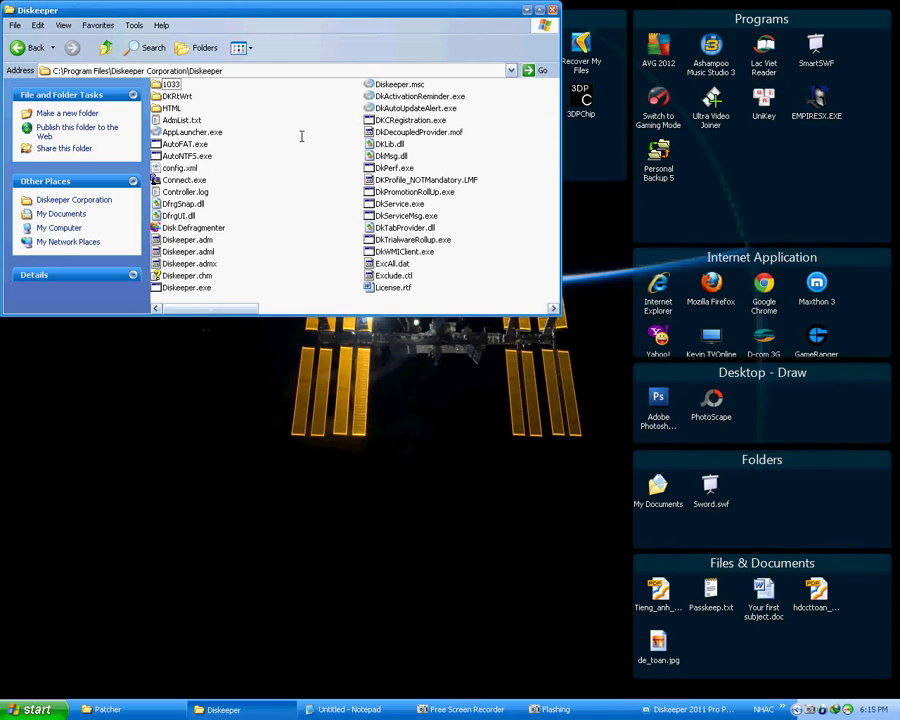
Step: Paste the Generic Patcher into the Diskeeper folder and select it
right_click(512, 208)
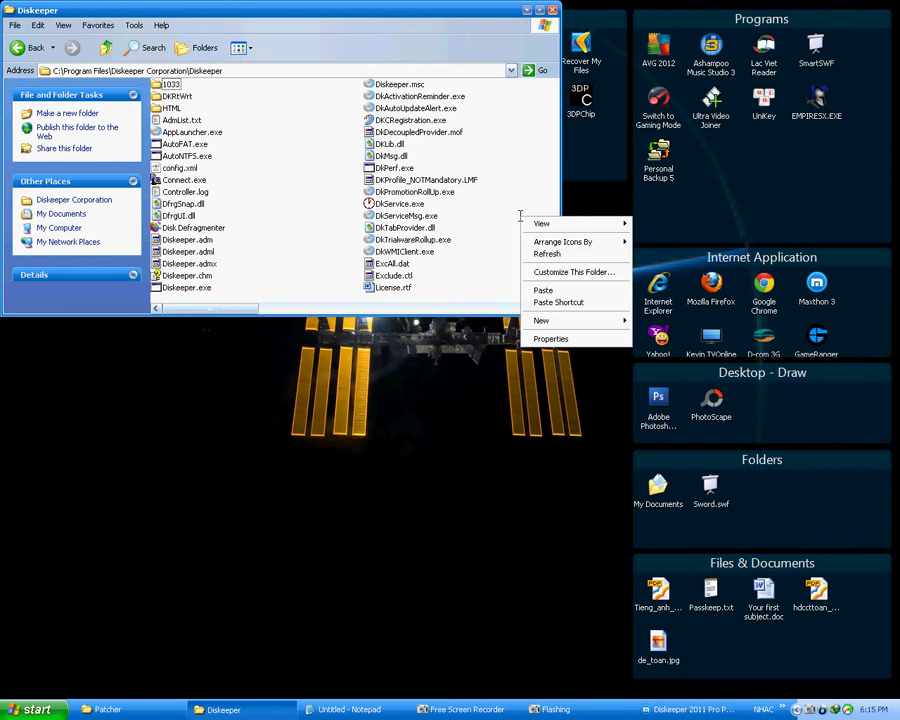
left_click(538, 291)
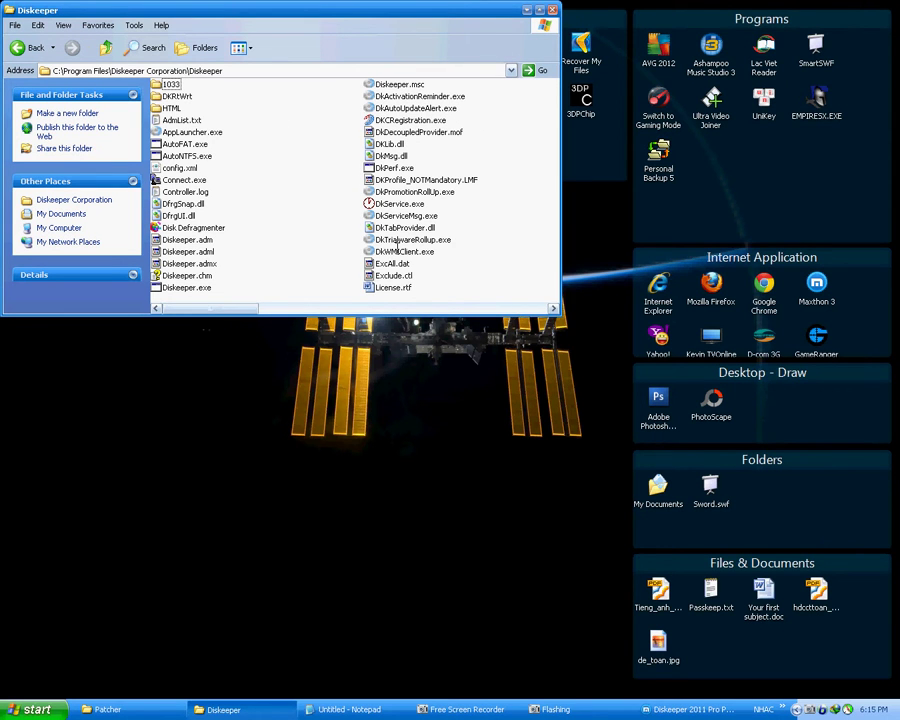
left_click(237, 308)
left_click_drag(237, 308, 520, 300)
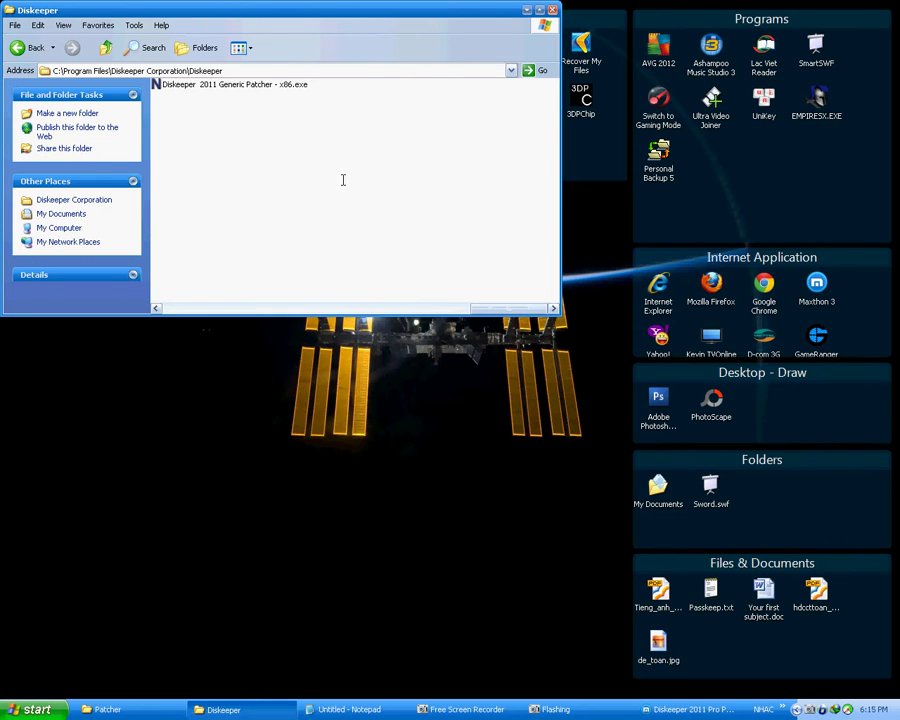
left_click(285, 84)
Step: Run the Generic Patcher, patch Pro Premier until 'Patching is Done', then exit
double_click(285, 84)
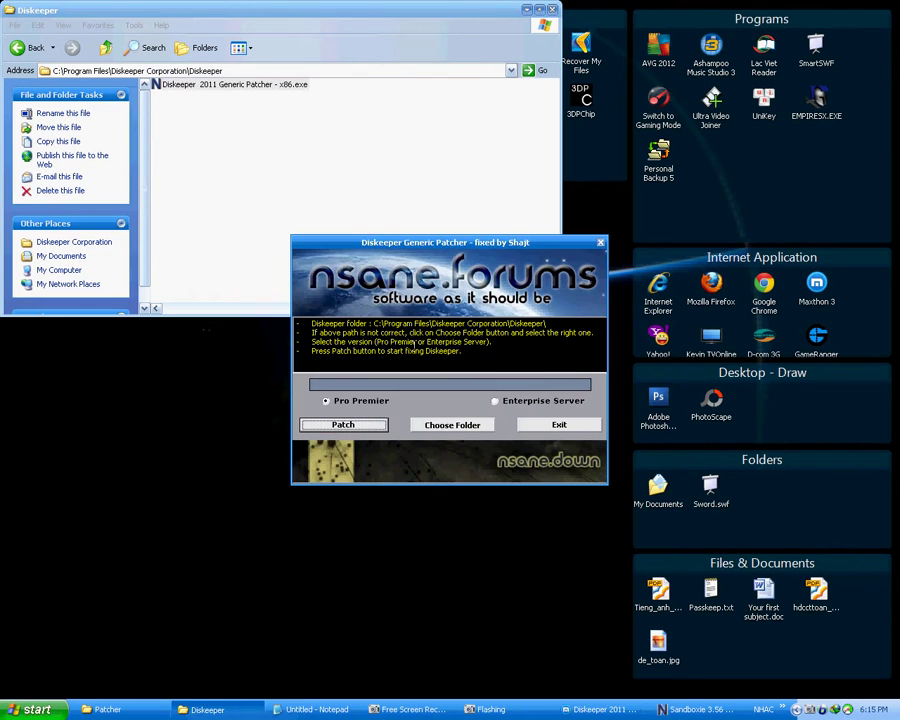
left_click(343, 424)
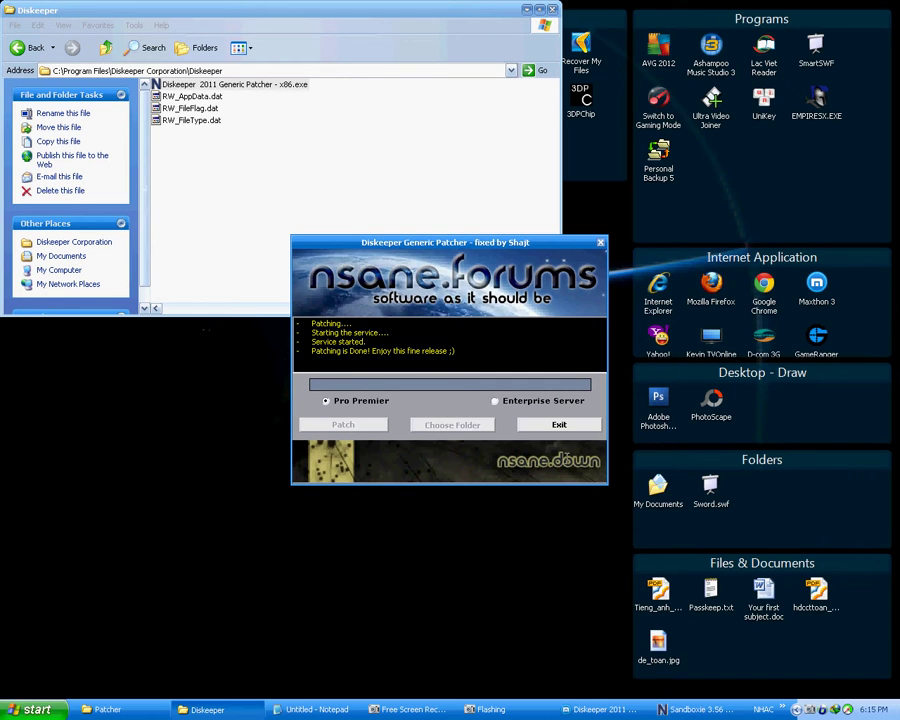
left_click(559, 424)
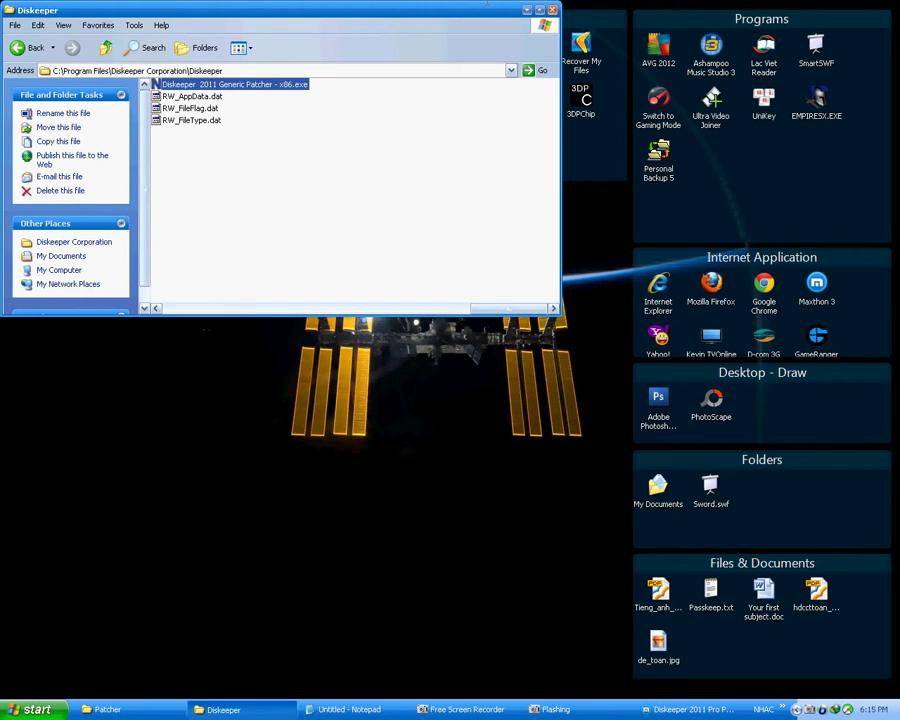
Step: Launch Diskeeper 2011 from the desktop and stop the What's New overview showing at startup
key("alt+F4")
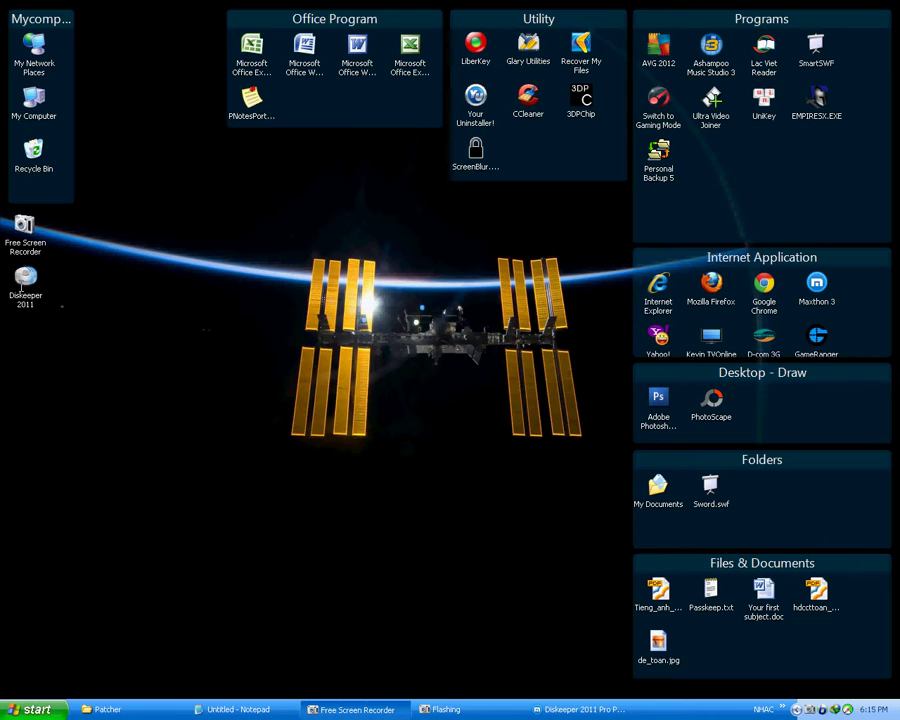
left_click(27, 295)
left_click(192, 335)
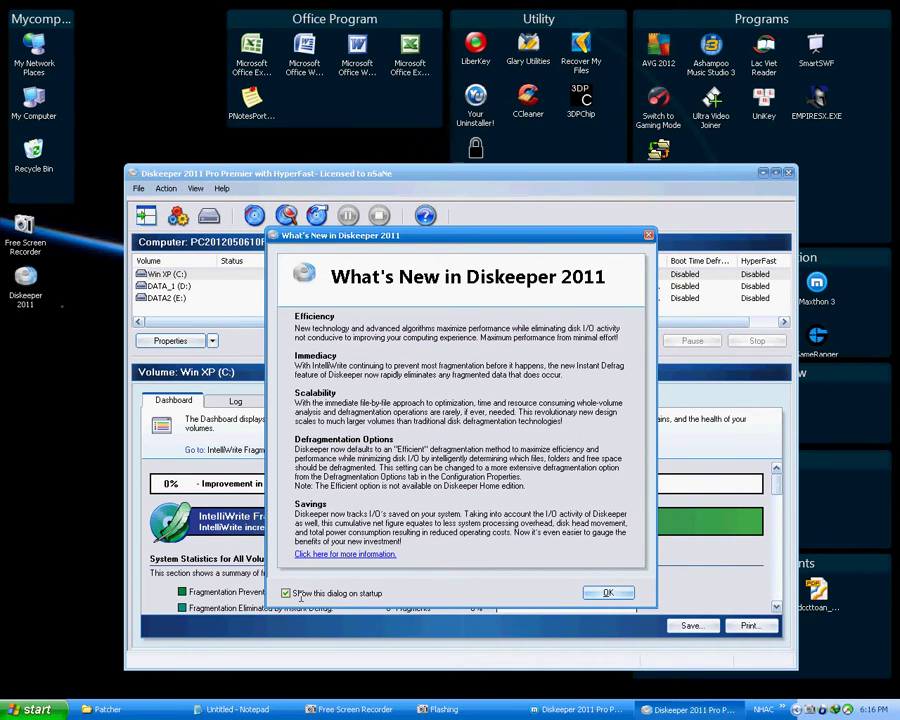
left_click(286, 593)
left_click(607, 593)
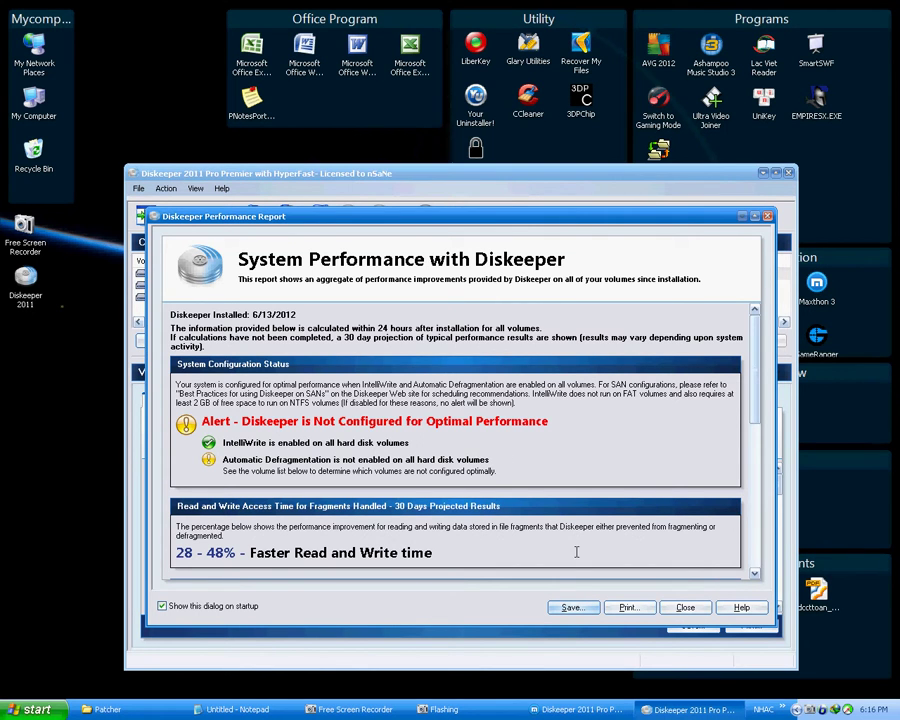
Step: Add a 'Fix way' heading below the existing Notepad notes, then minimize Notepad
left_click(237, 709)
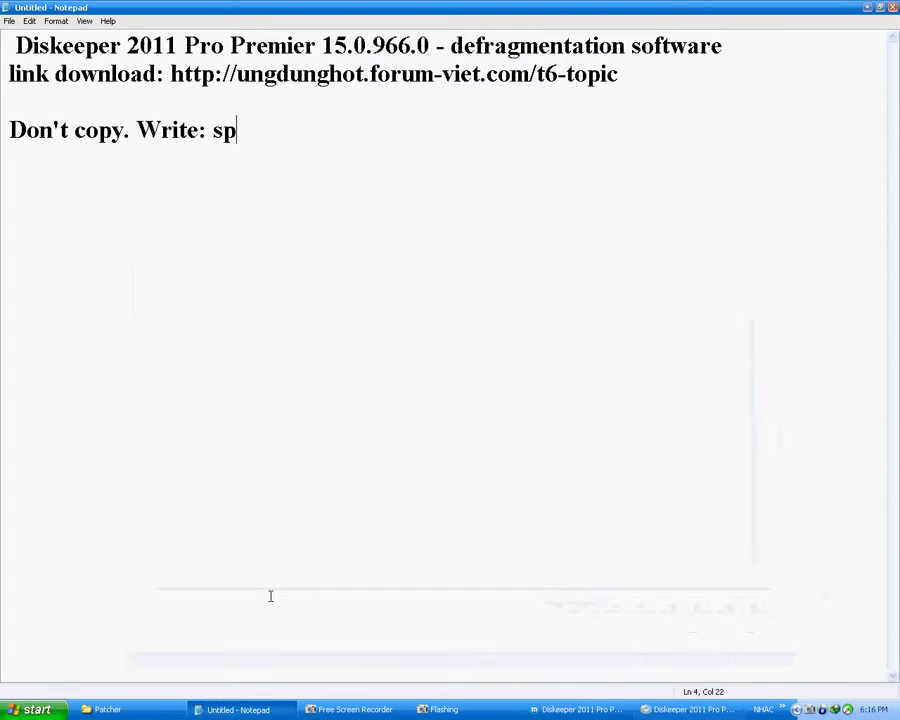
key("Return")
key("Return")
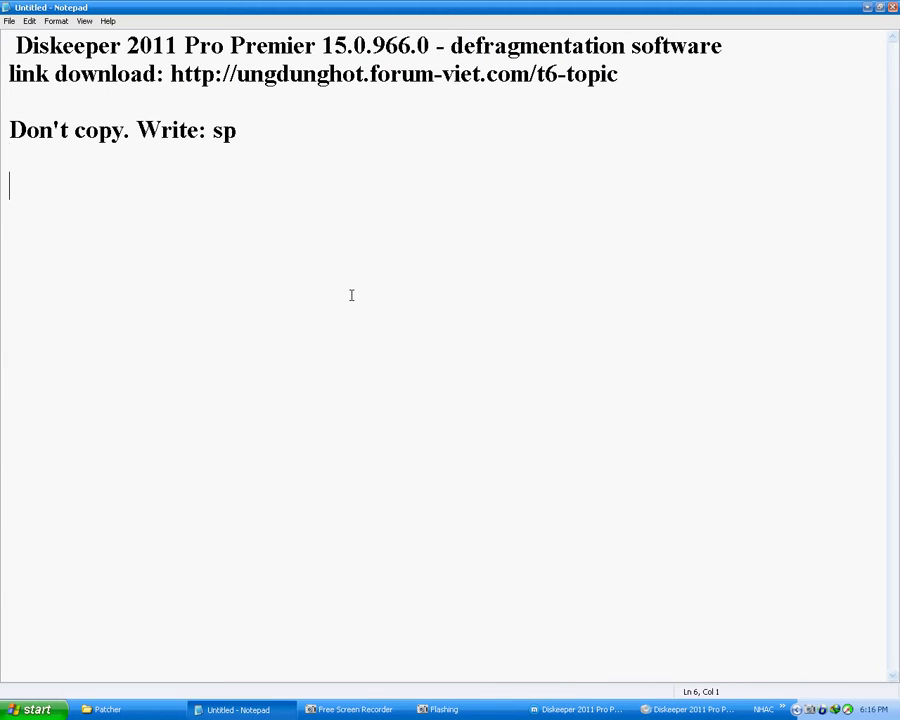
type("Fix way")
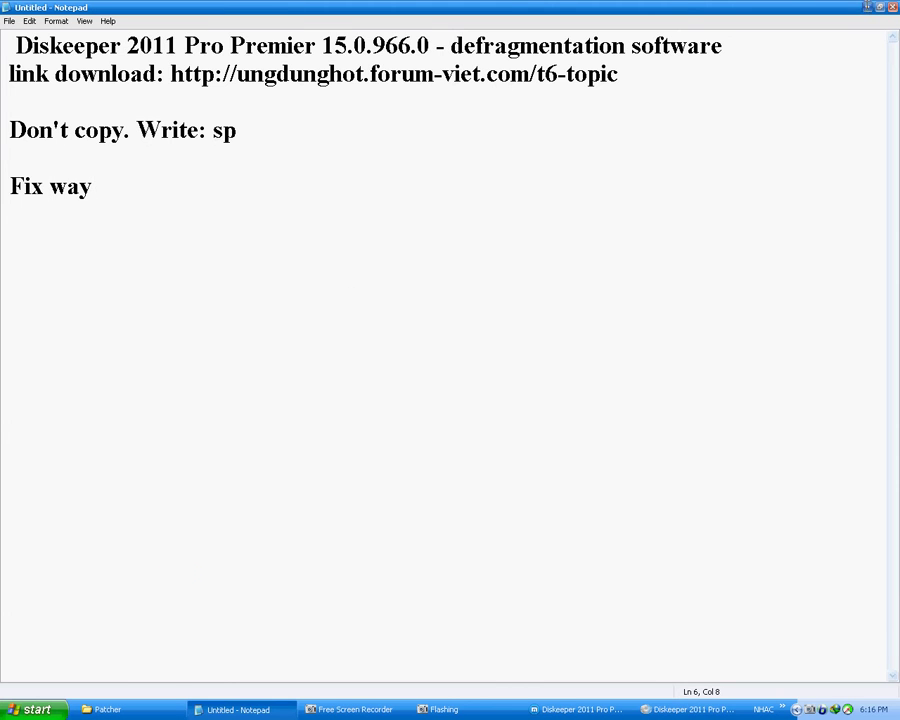
left_click(867, 7)
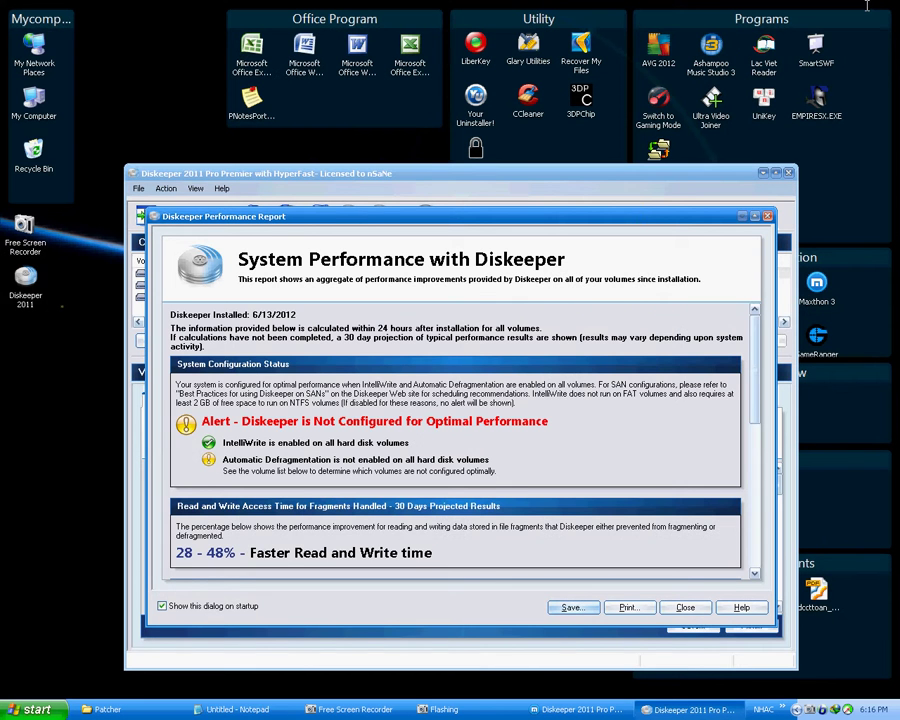
Step: Close the performance report, select volumes C:, D: and E:, then return to Notepad
left_click(685, 607)
left_click(215, 276)
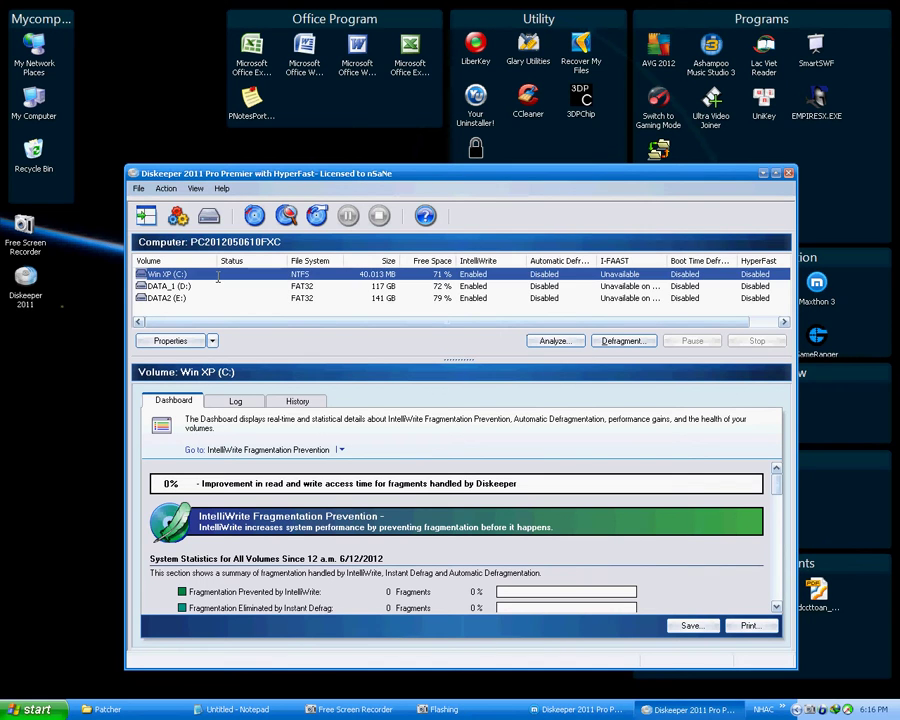
left_click(212, 288, "shift")
left_click(207, 297, "shift")
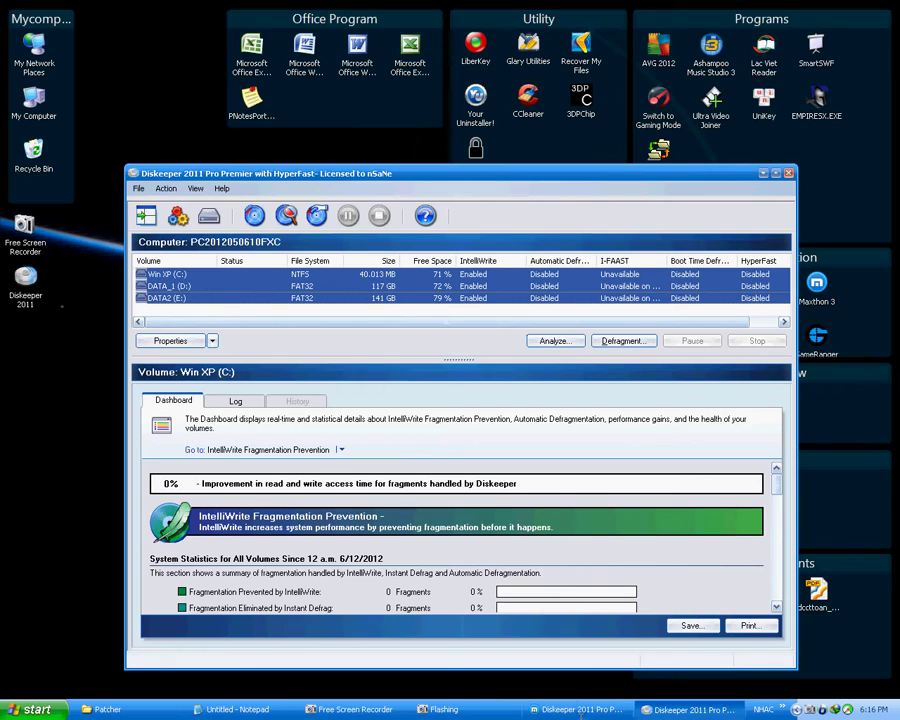
key("alt+Tab")
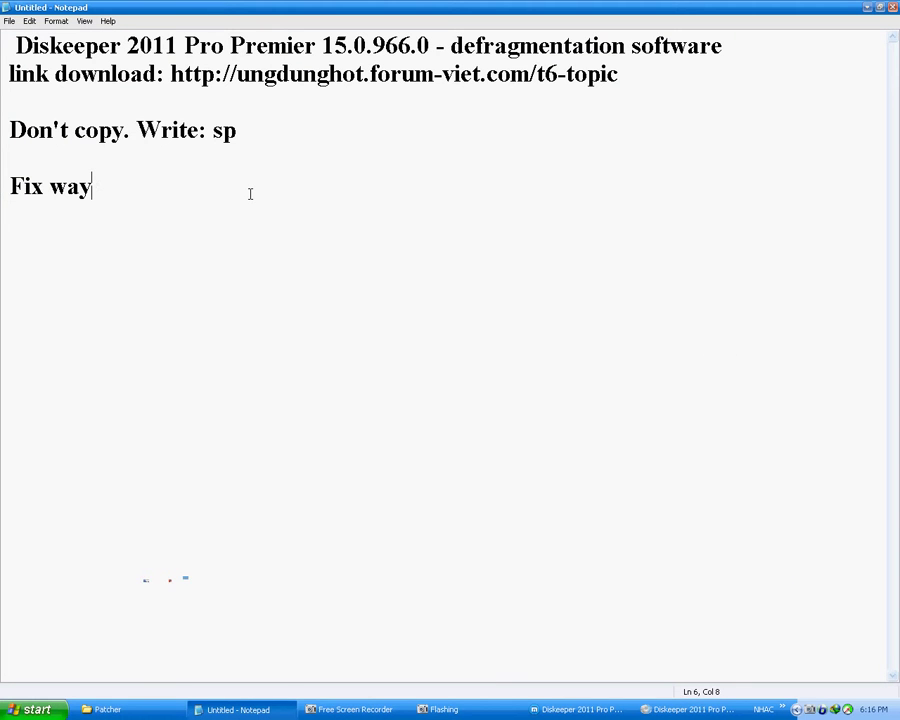
Step: Complete the heading as 'Fix way:' and write 'press Ctrl+ Click mouse' on the next line
type(":")
key("Return")
type("Click")
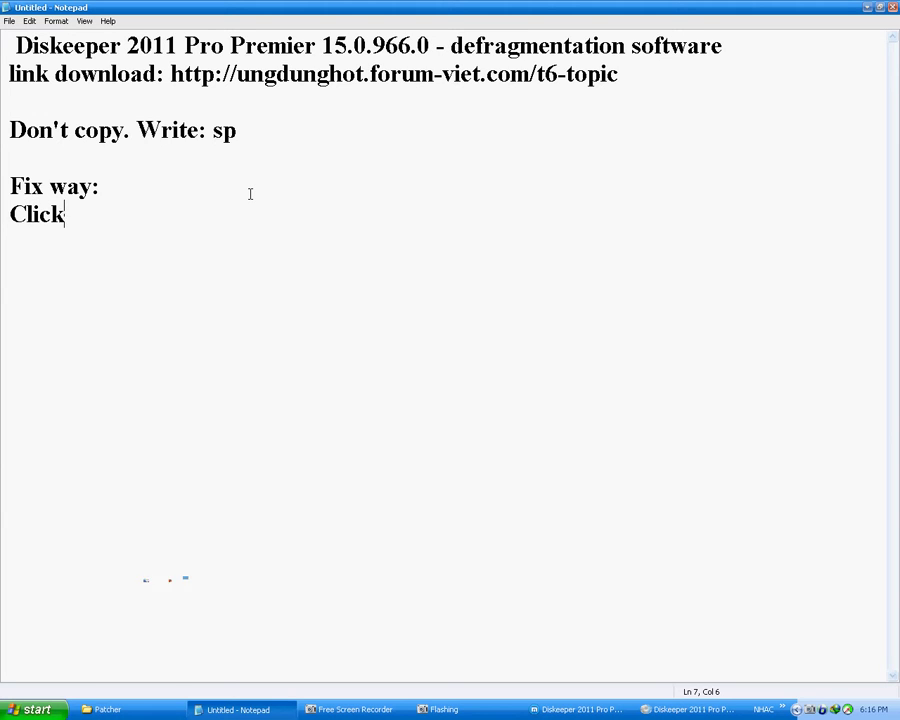
key("BackSpace")
key("BackSpace")
key("BackSpace")
key("BackSpace")
key("BackSpace")
type("press C")
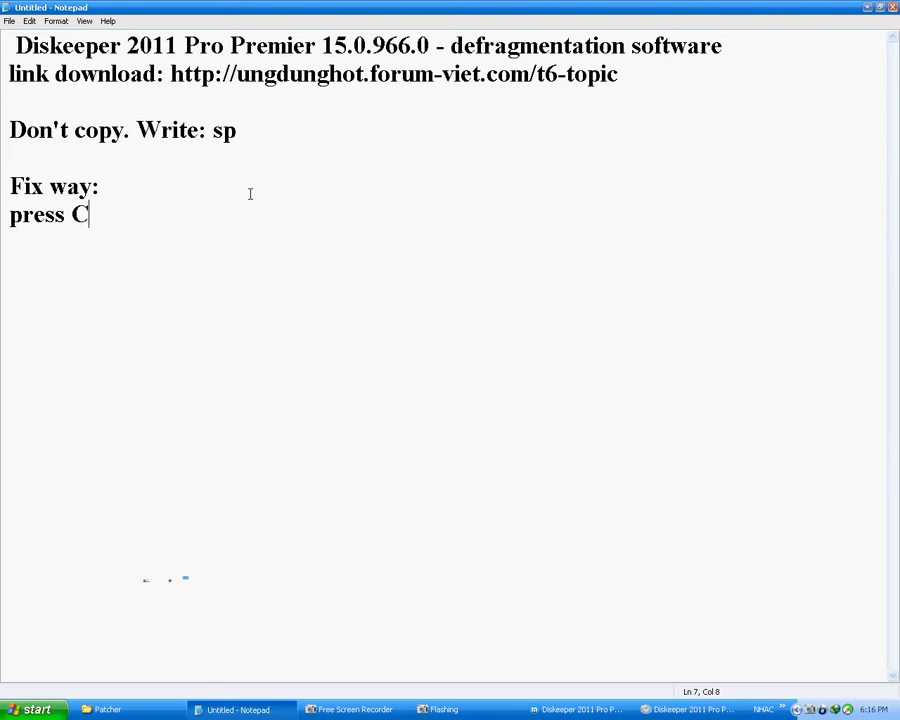
type("trl+")
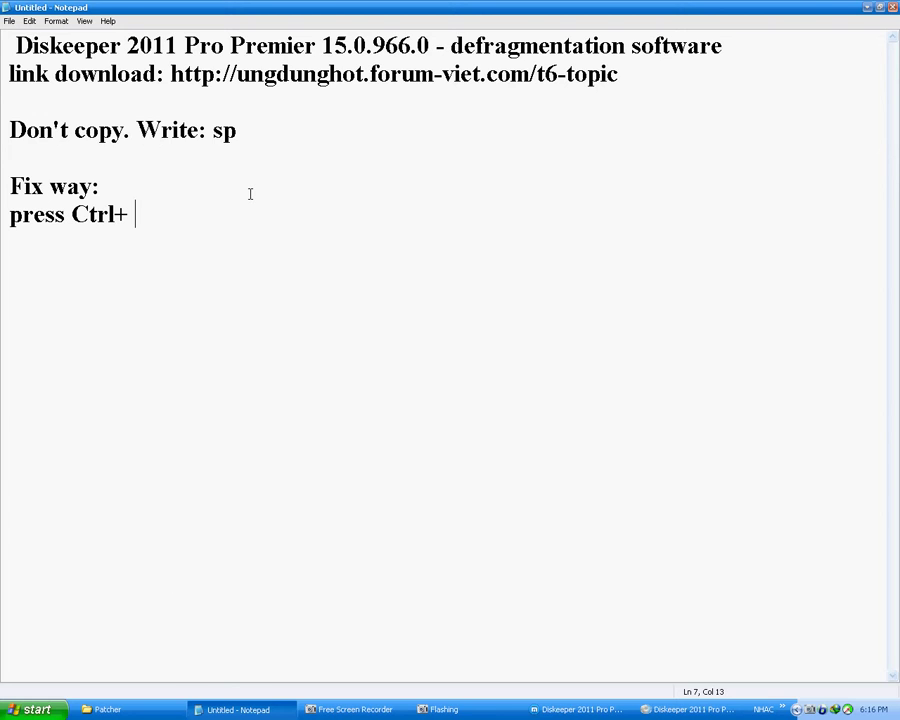
type(" Click")
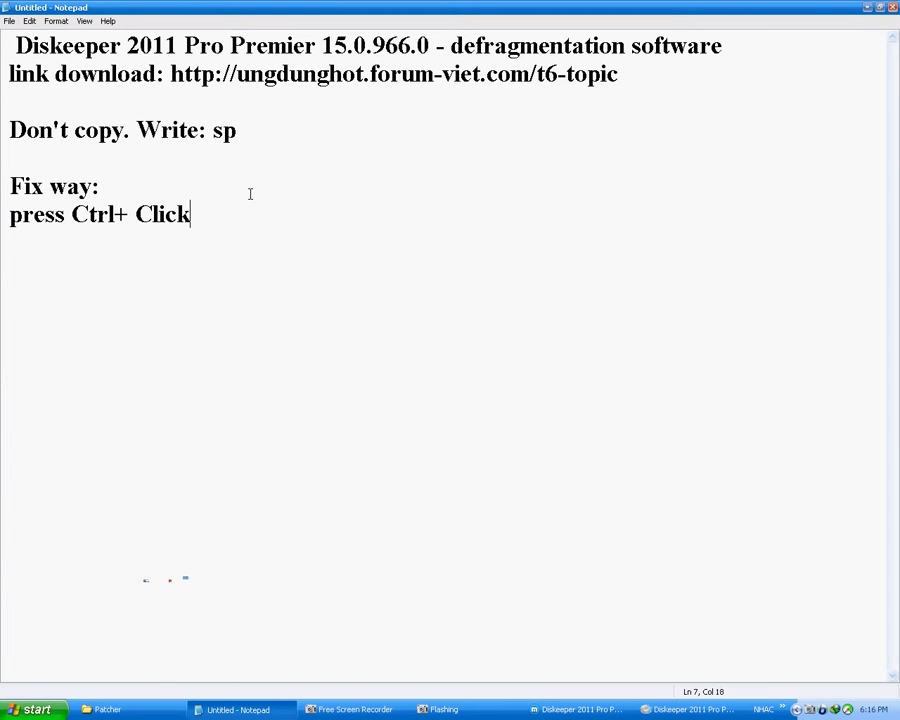
type(" mouse")
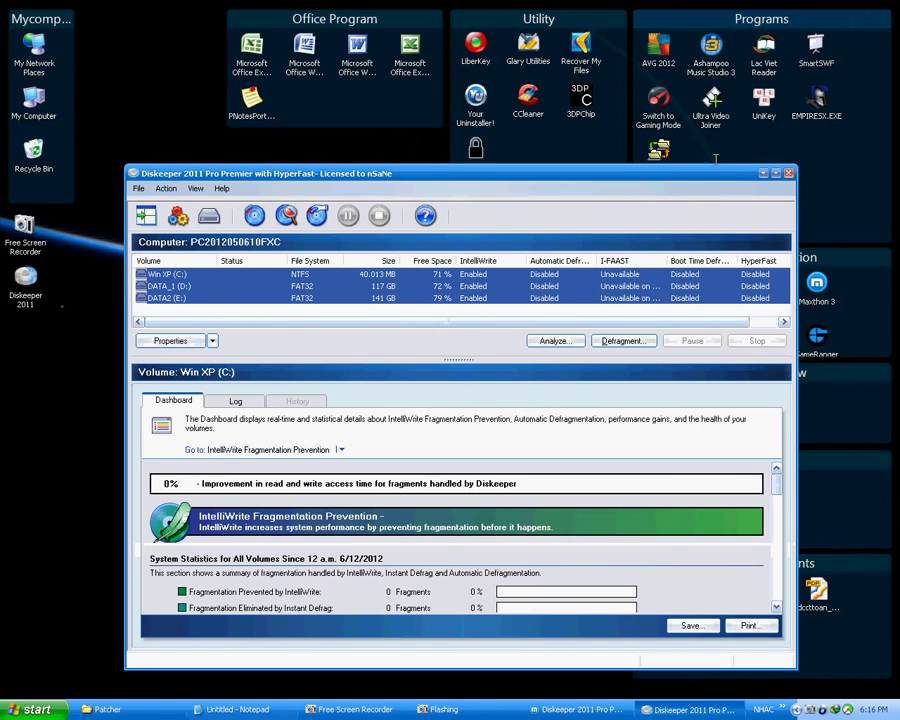
Step: Select all three volumes and open their Automatic Defragmentation properties
left_click(470, 287, "ctrl")
left_click(486, 298, "ctrl")
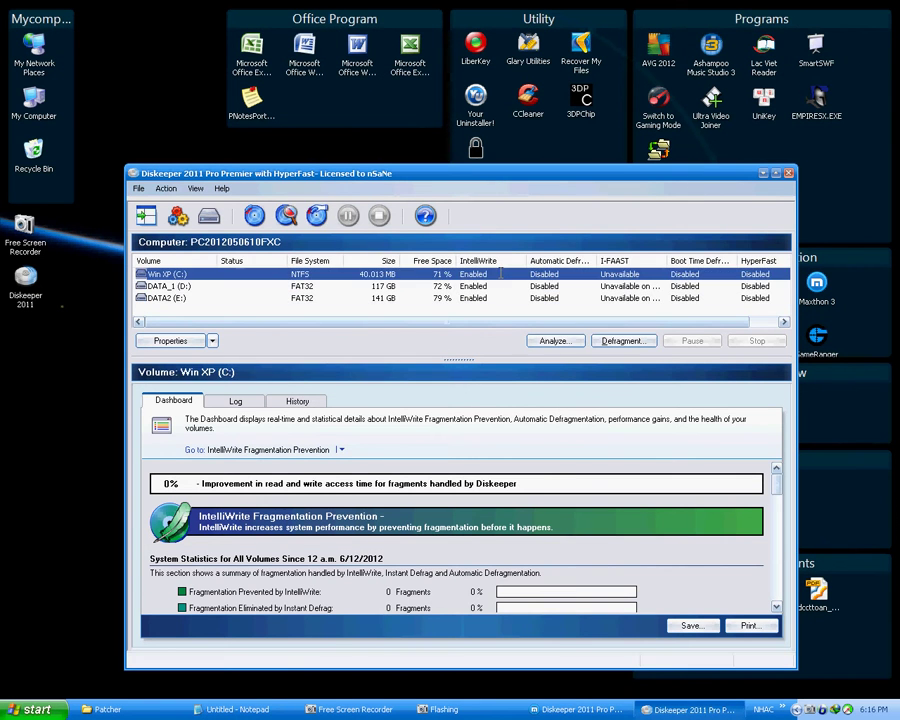
left_click(497, 286, "ctrl")
left_click(492, 298, "ctrl")
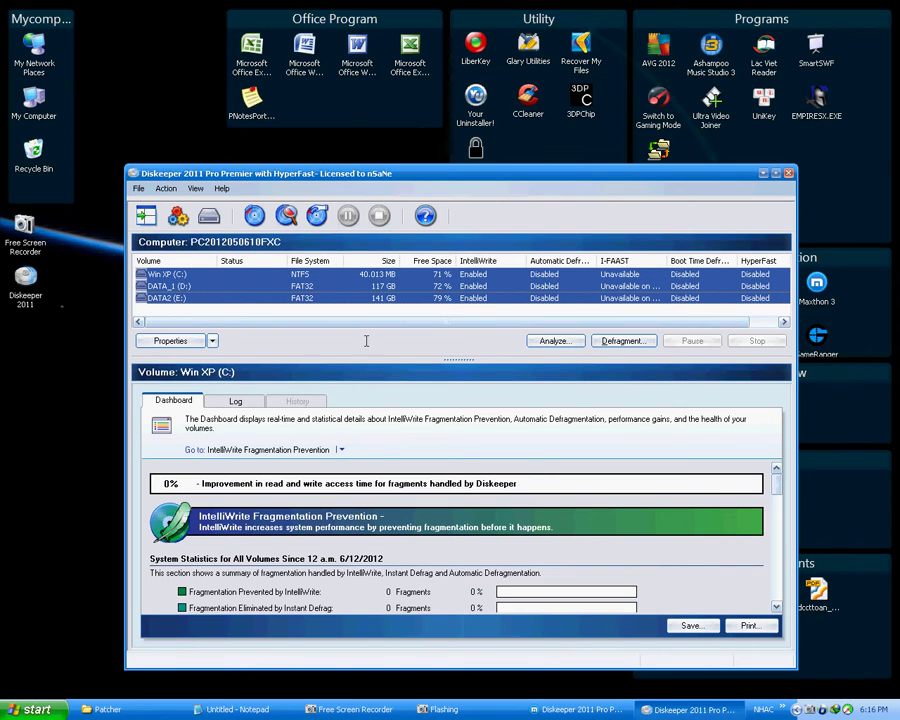
left_click(212, 341)
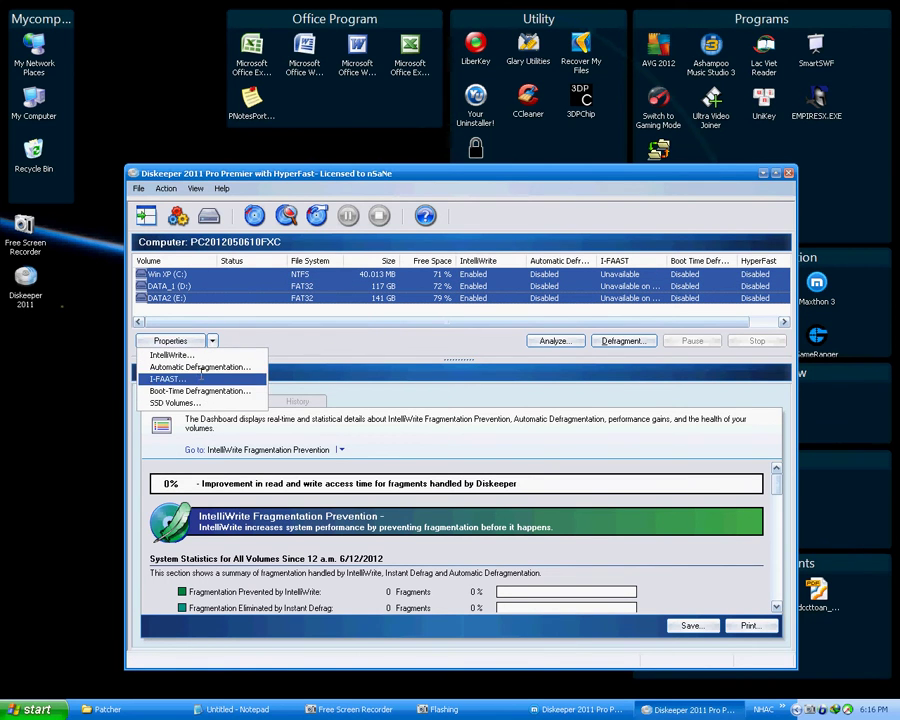
left_click(205, 367)
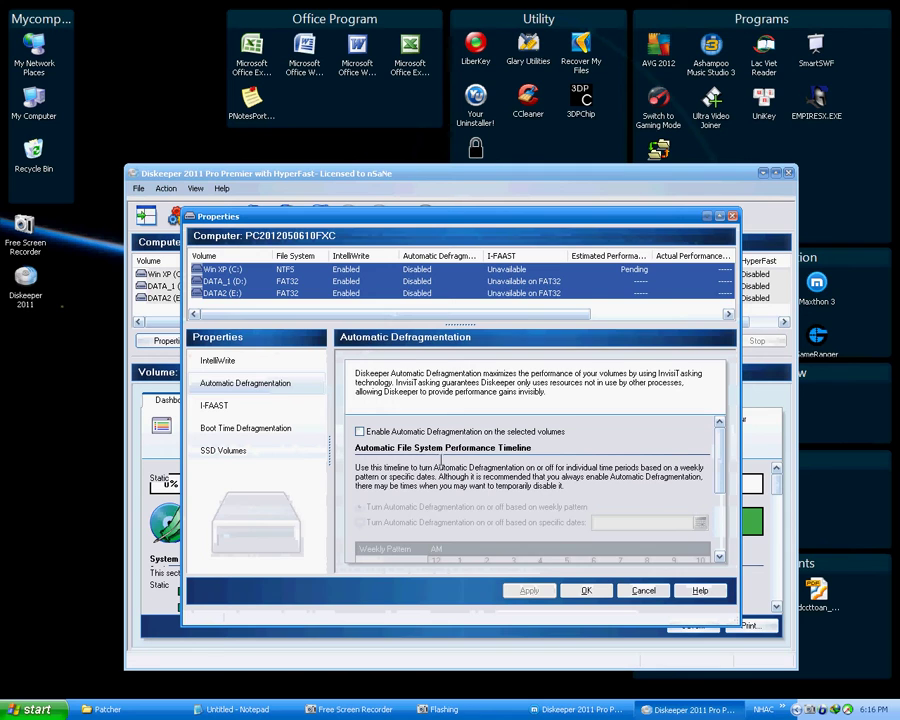
Step: Enable Automatic Defragmentation on specific dates, starting Sun 7/1/2012
left_click(380, 431)
scroll(728, 463, "down", 1)
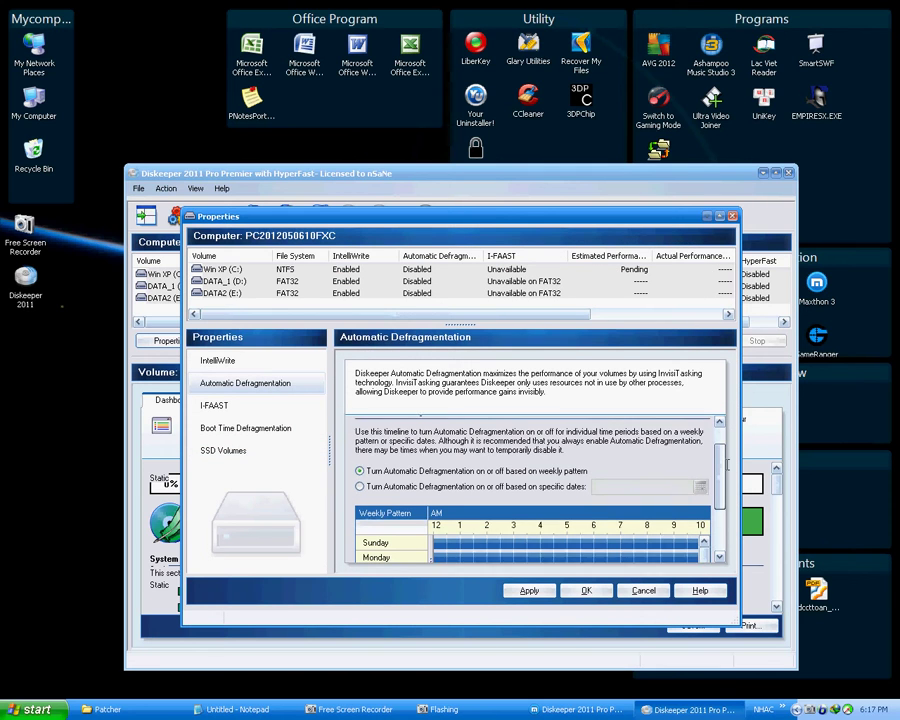
scroll(728, 463, "down", 1)
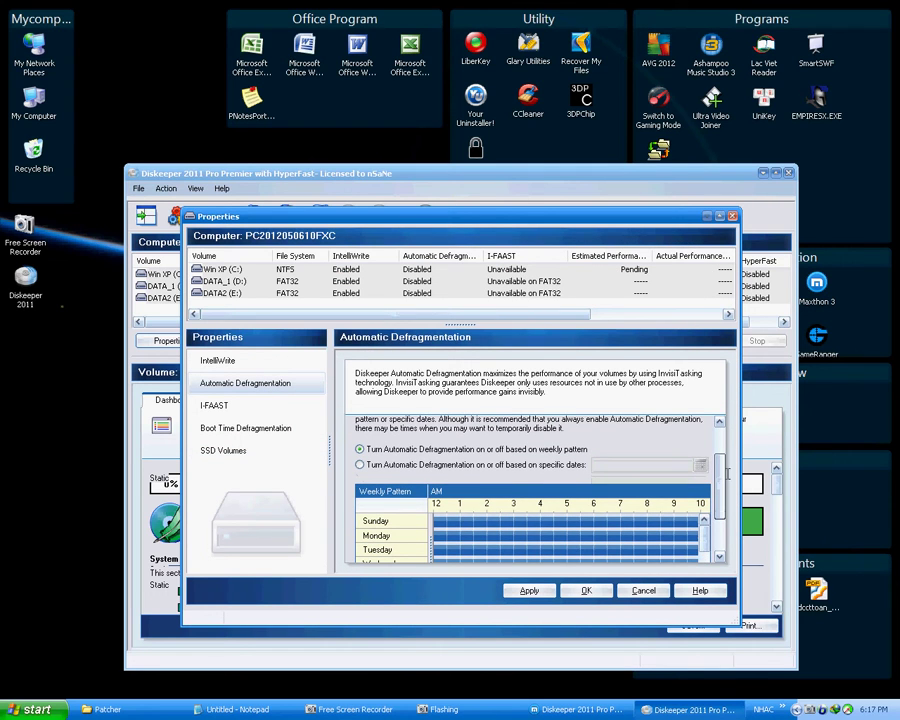
left_click(505, 467)
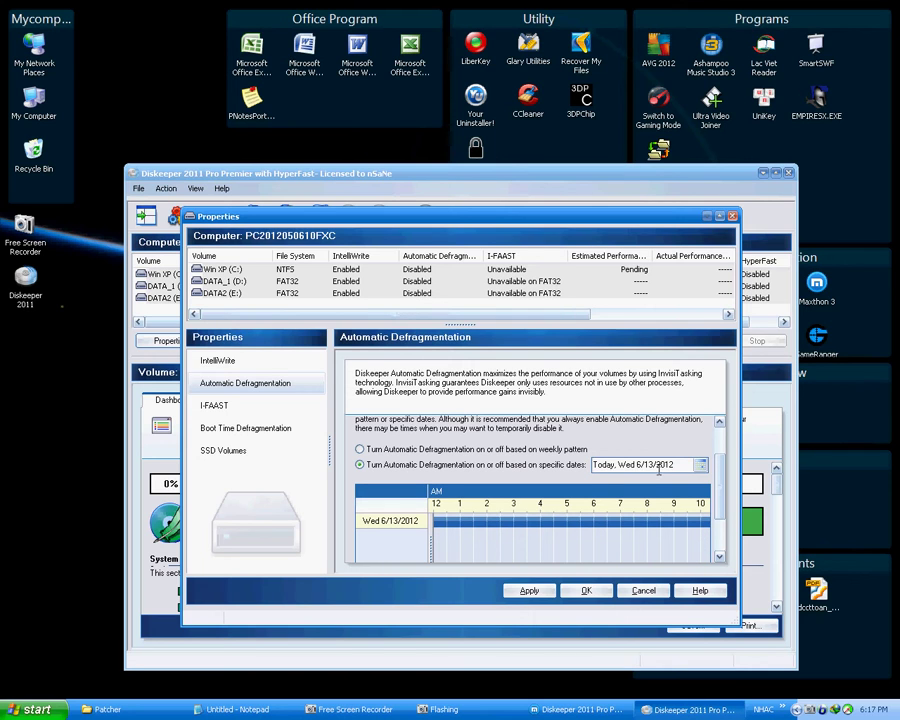
left_click(699, 464)
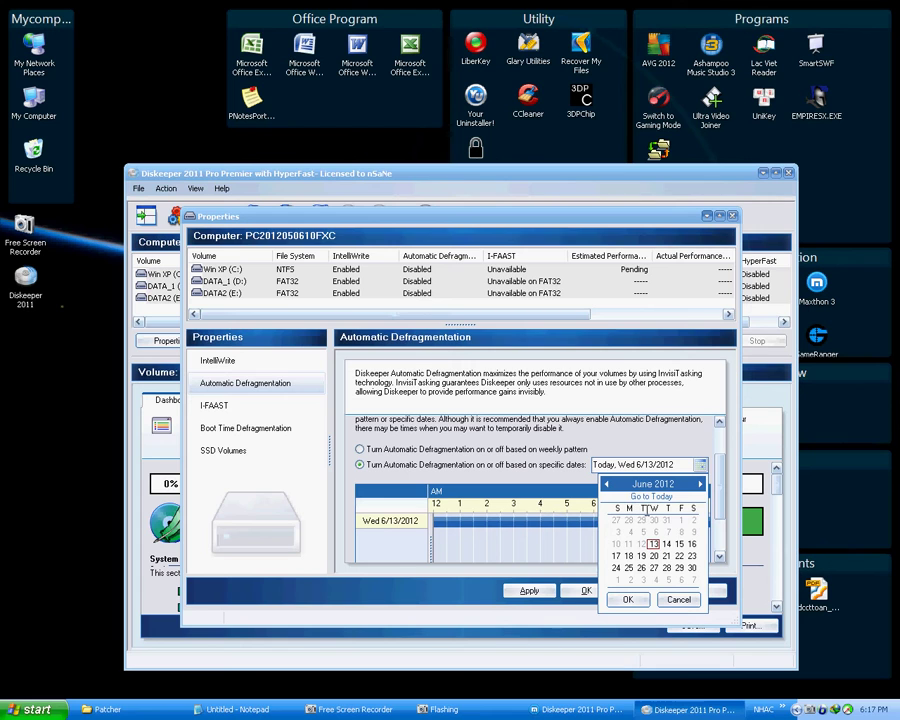
left_click(700, 484)
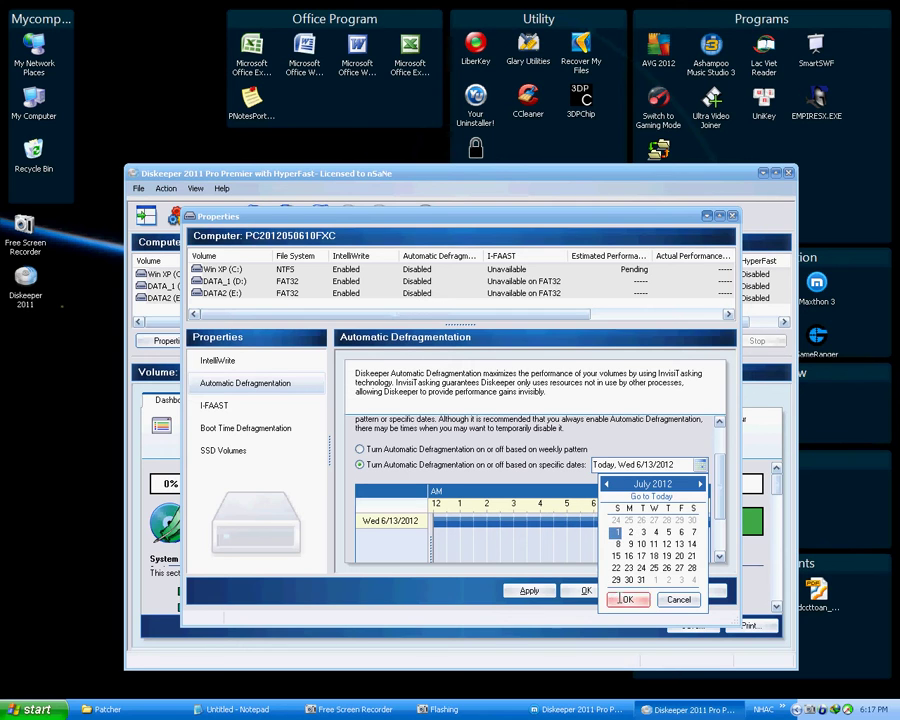
left_click(628, 599)
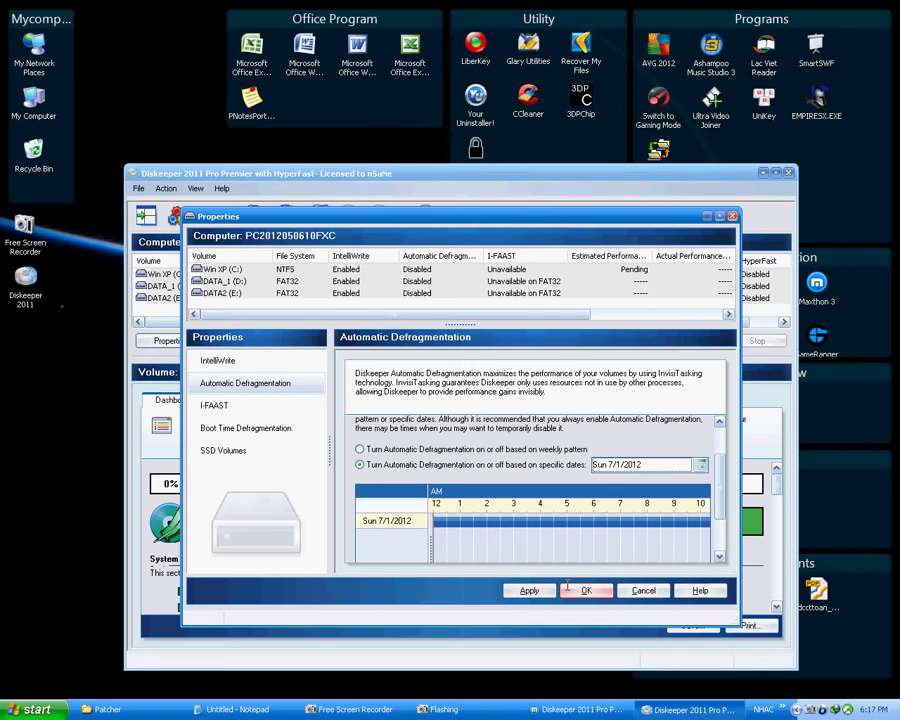
Step: Apply the settings, close the properties, and deselect the volumes
left_click(529, 590)
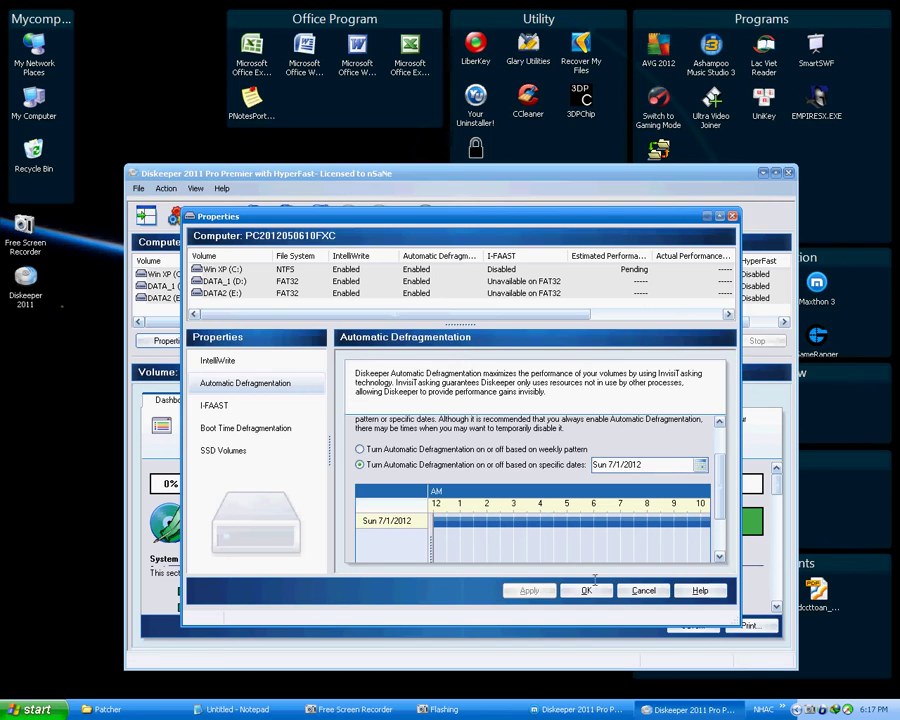
left_click(586, 590)
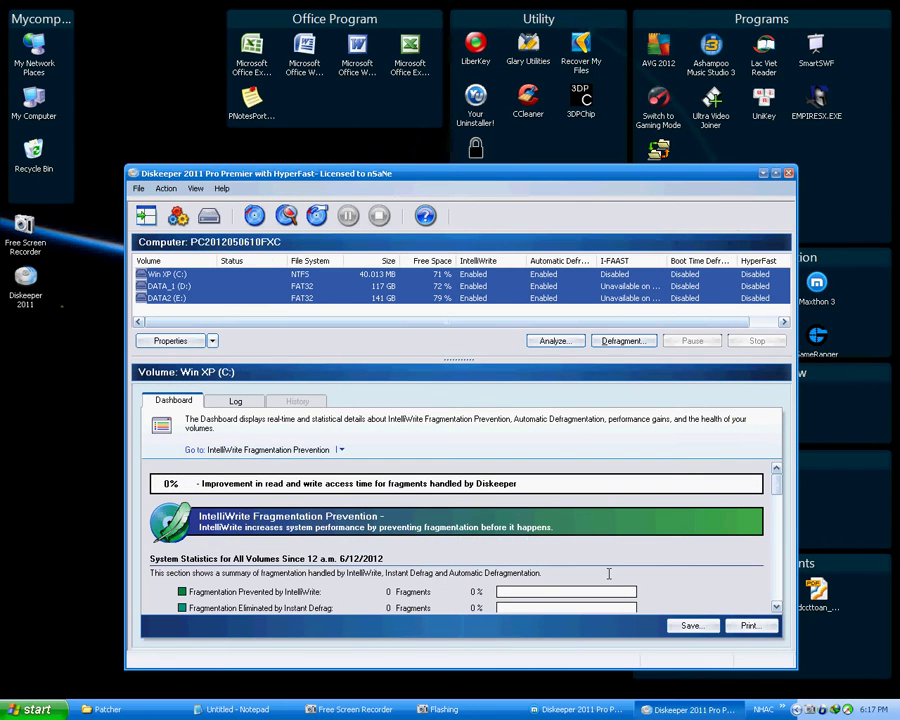
left_click(438, 311)
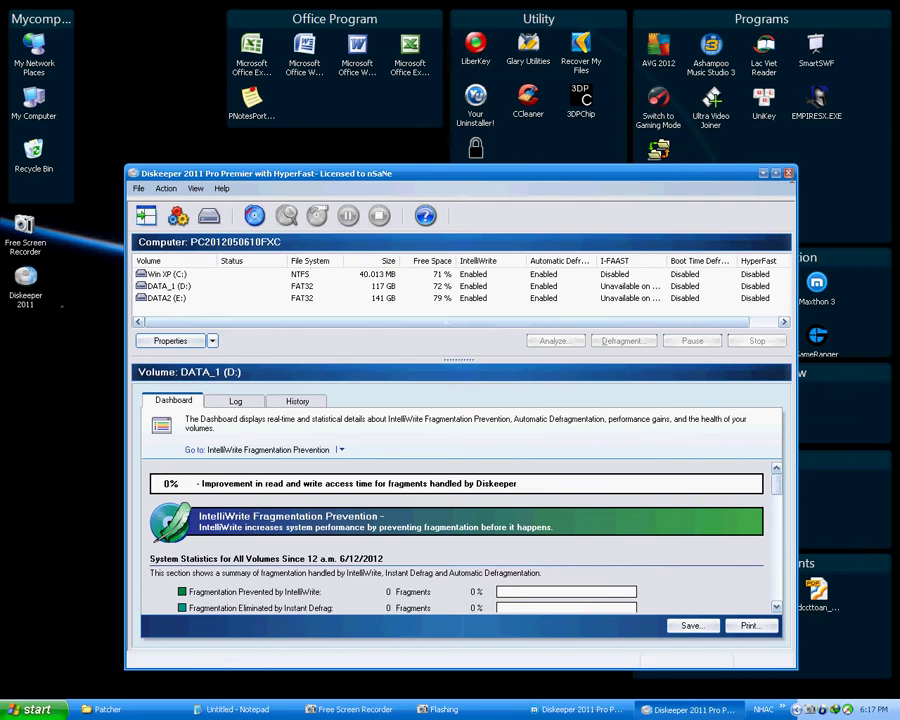
Step: Minimize Diskeeper and switch back to the Notepad notes
left_click(763, 173)
left_click(35, 709)
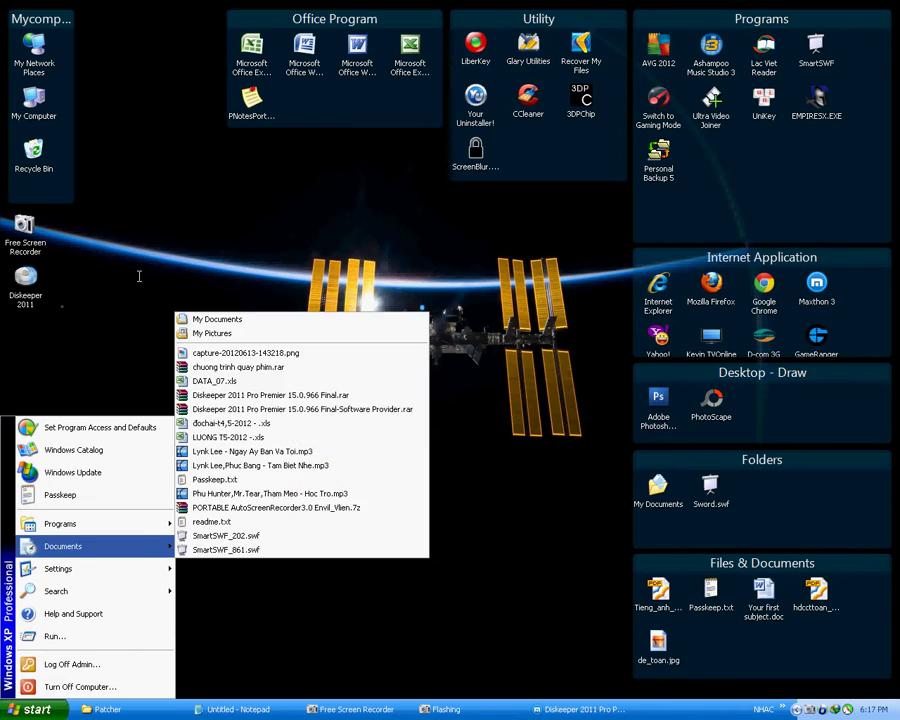
left_click(18, 290)
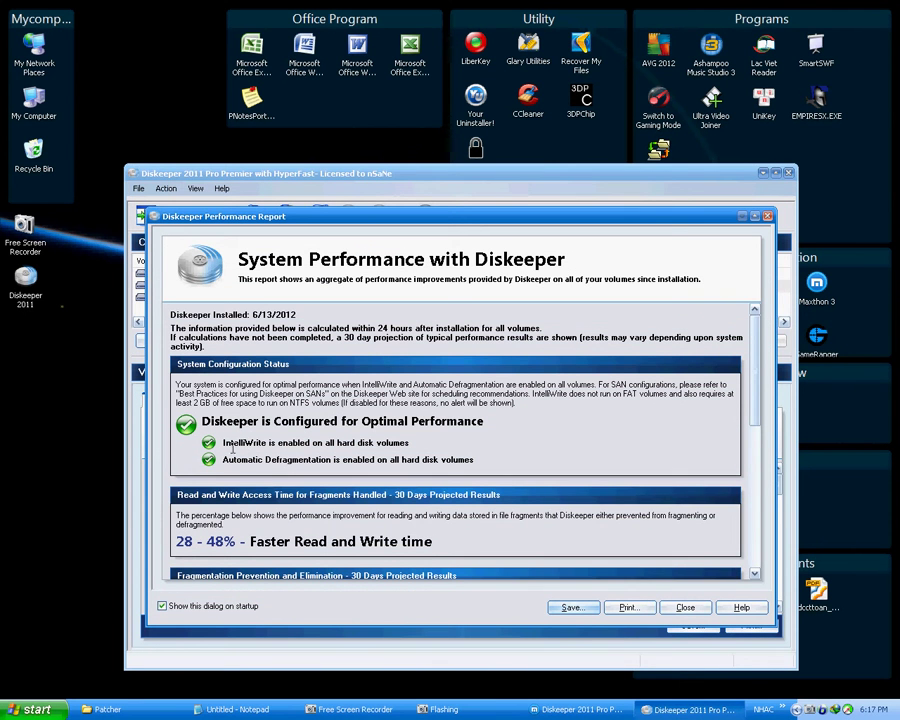
left_click(237, 709)
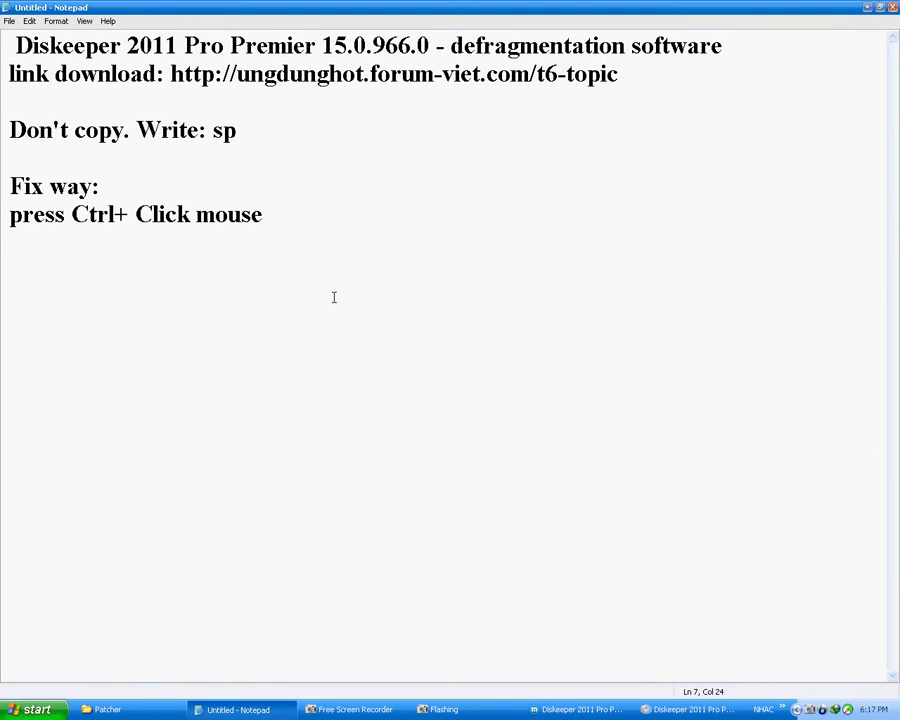
Step: Add '. customize set date' to the notes and a closing 'Thanks!' line
type(". customiz")
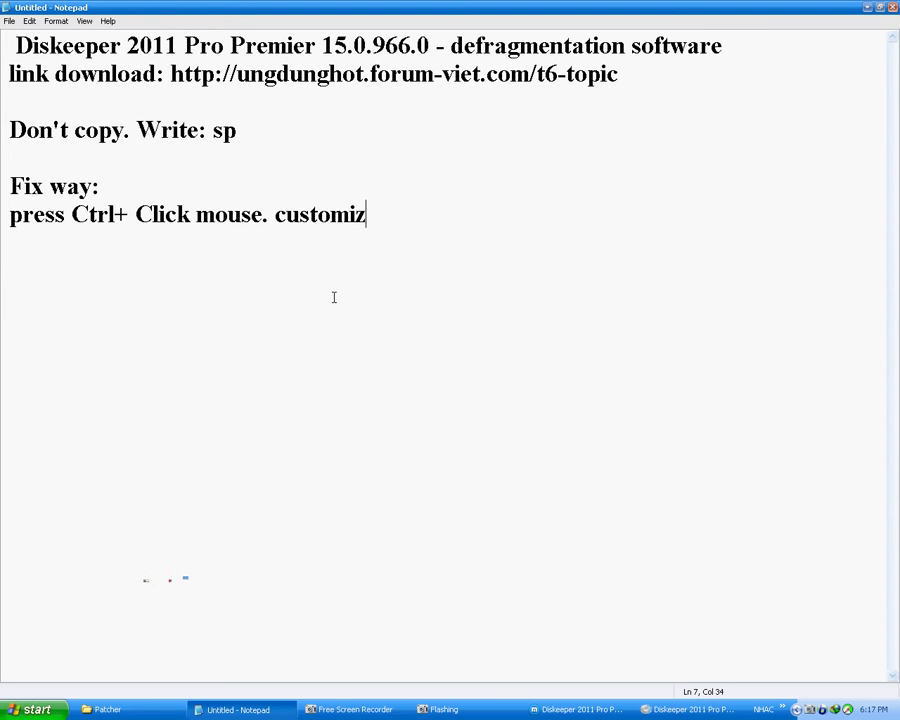
type("e settda")
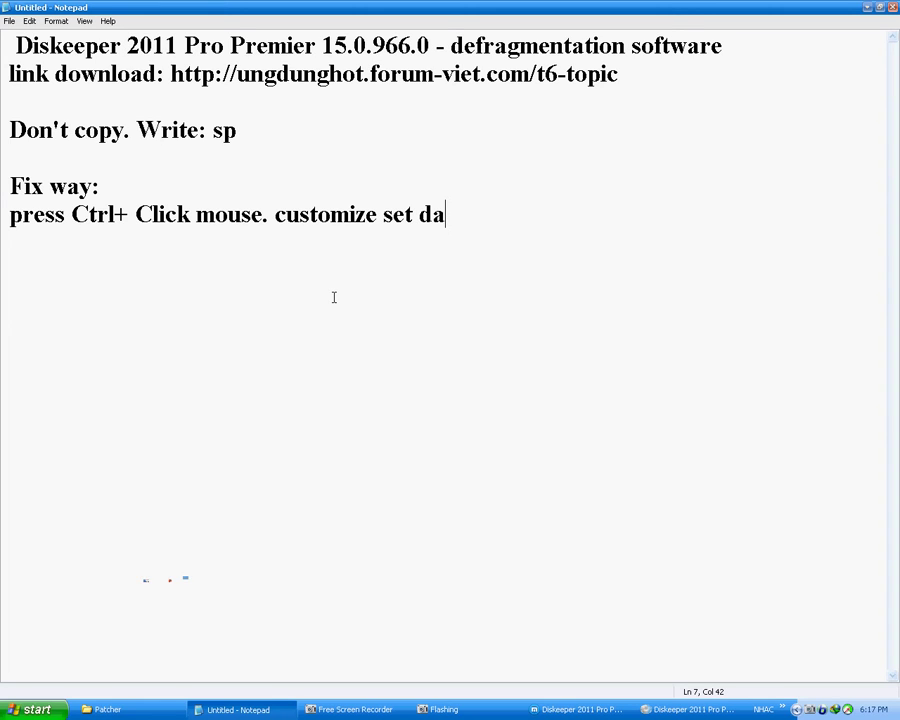
type("te")
key("Return")
key("Return")
type("Thanks")
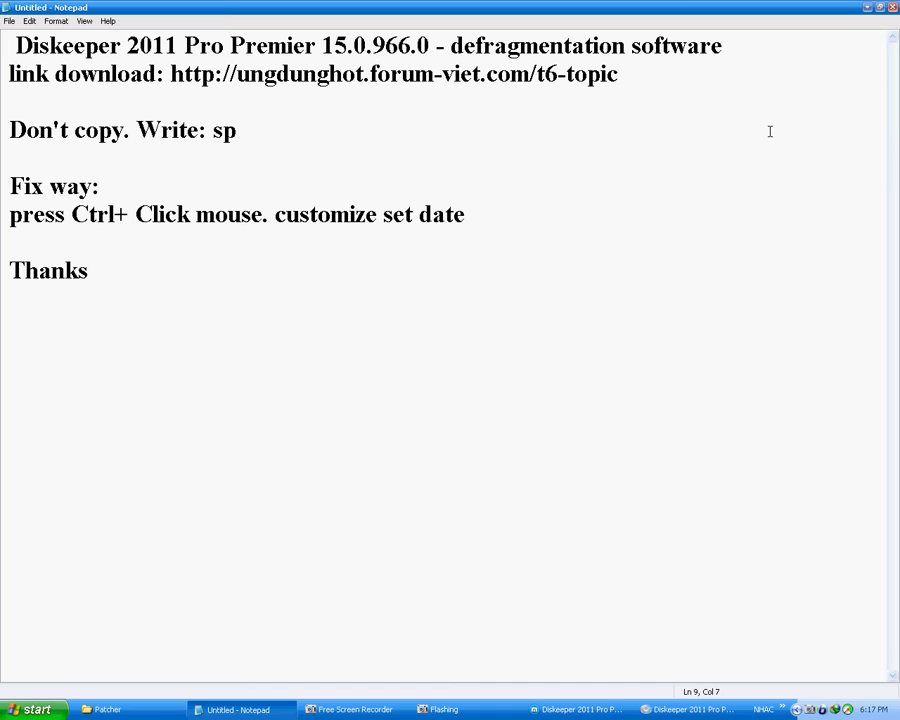
type("!")
Step: Close the Diskeeper report and window, then bring up Free Screen Recorder
key("Escape")
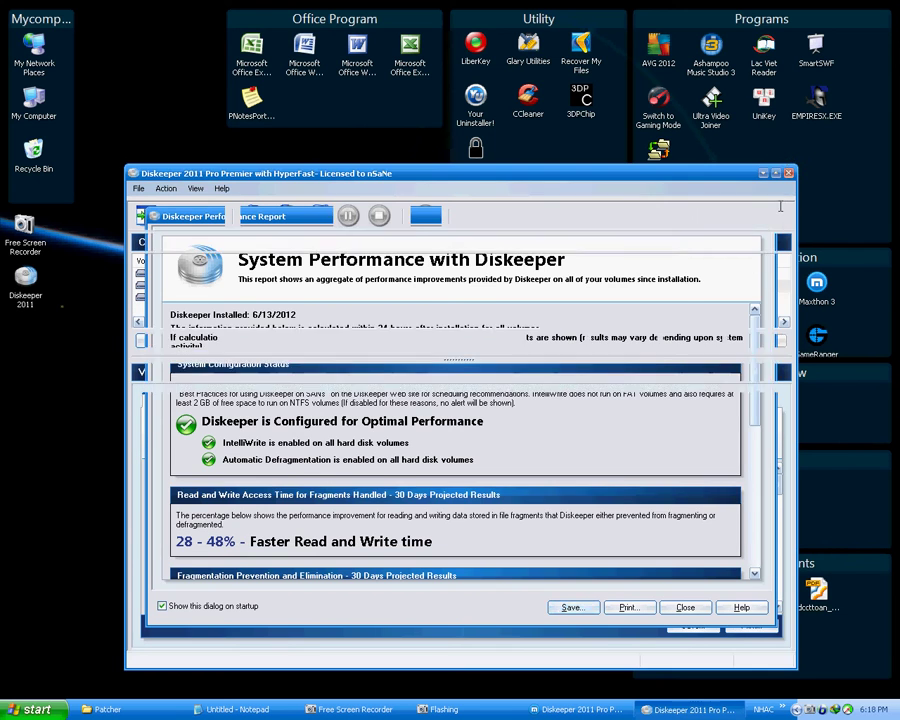
key("super+d")
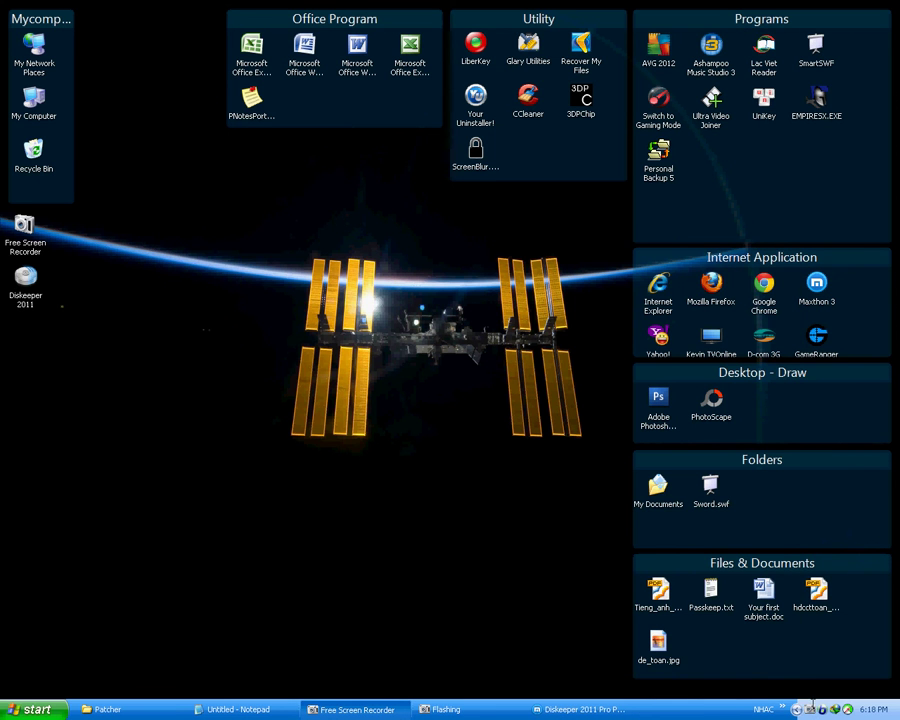
key("alt+Tab")
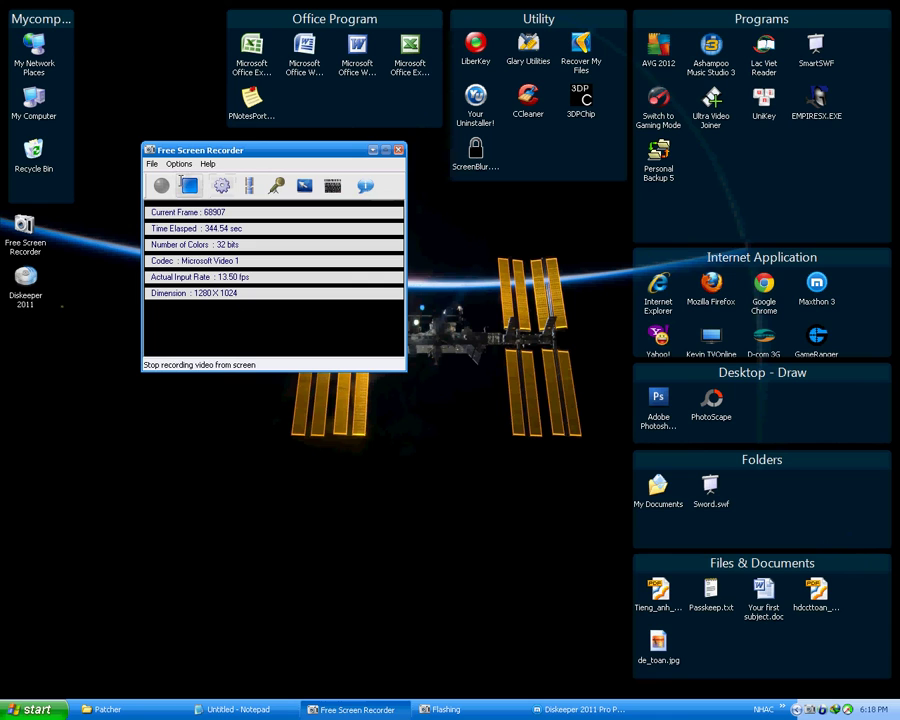